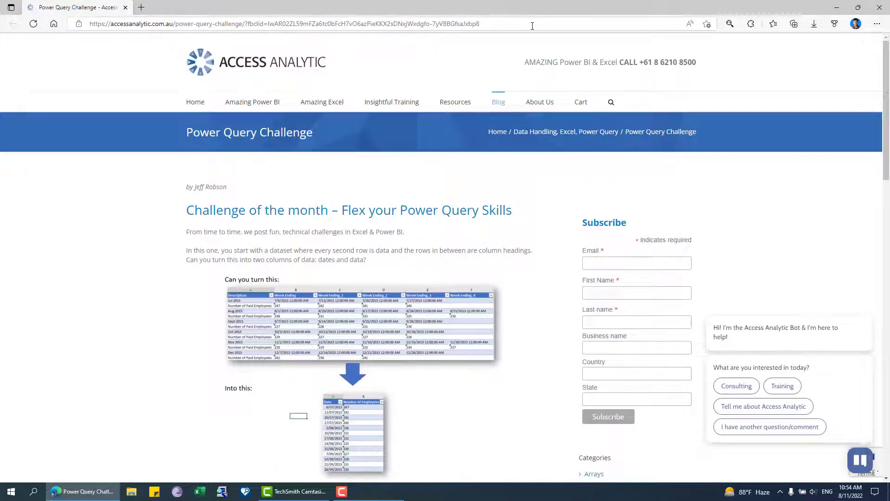
Examine the Power Query Challenge page and its enlarged picture of the source table and required two-column result.
scroll(401, 207, "down", 6)
scroll(320, 188, "up", 6)
left_click(347, 330)
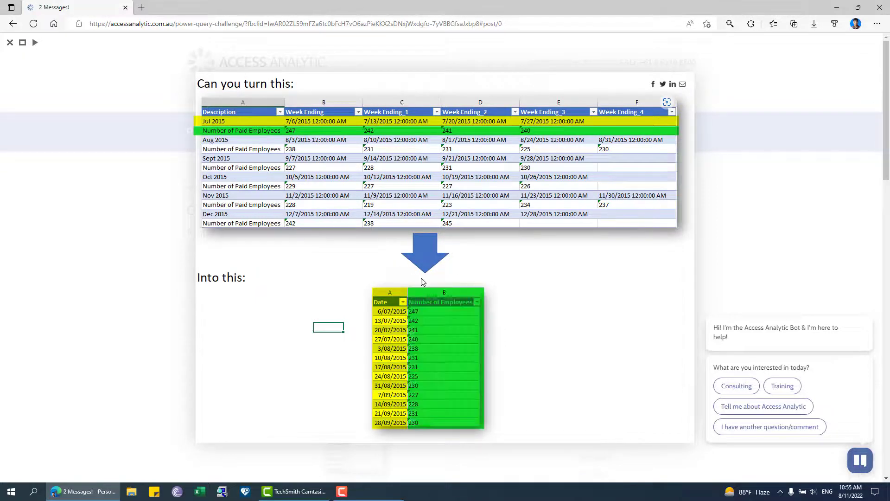
left_click(743, 117)
Download the free PQ-Challenge workbook from the challenge page, open it in Excel and close its browser preview.
scroll(457, 295, "down", 7)
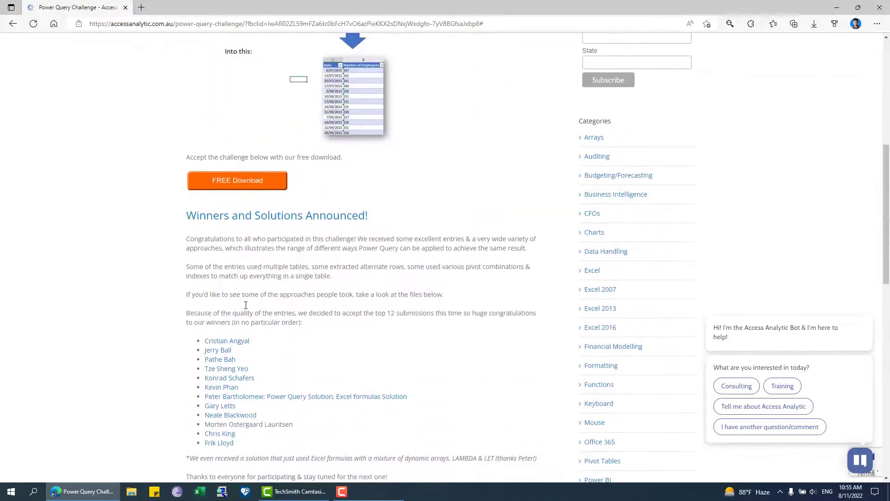
left_click(241, 182)
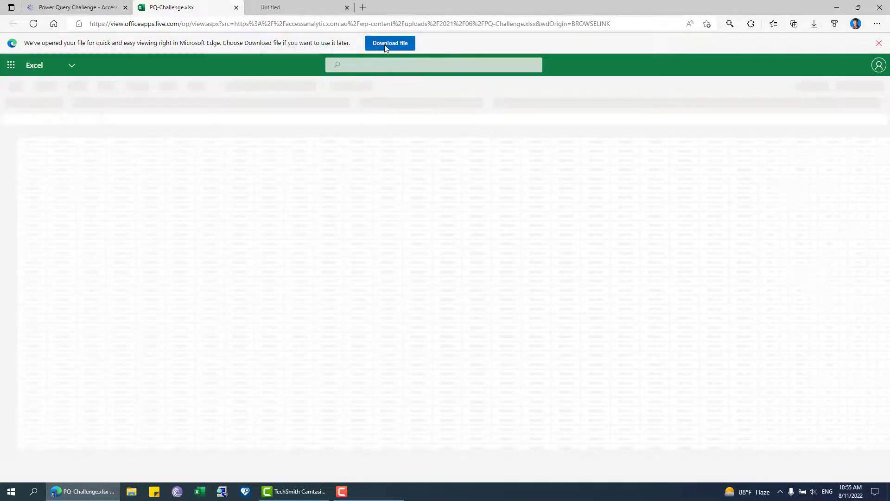
left_click(390, 44)
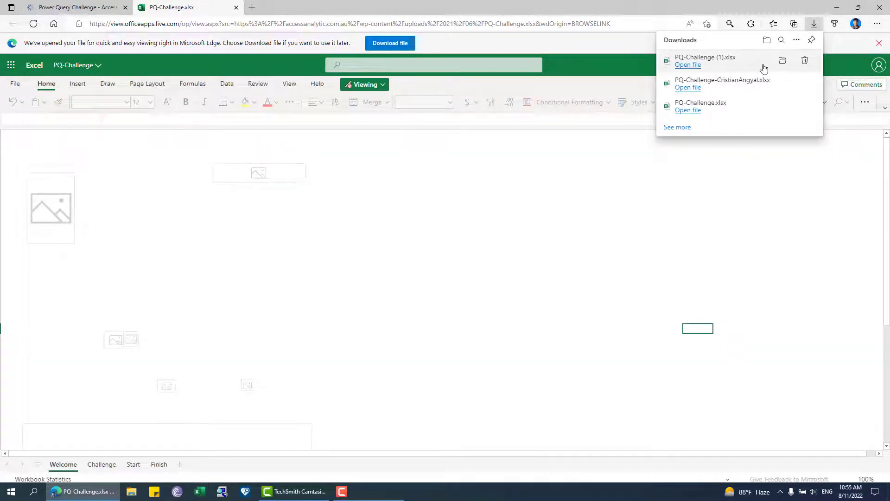
left_click(705, 64)
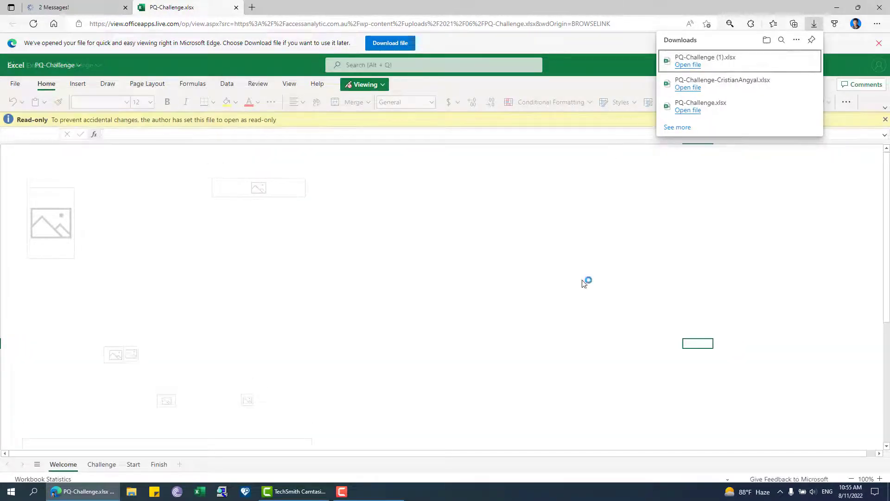
left_click(236, 8)
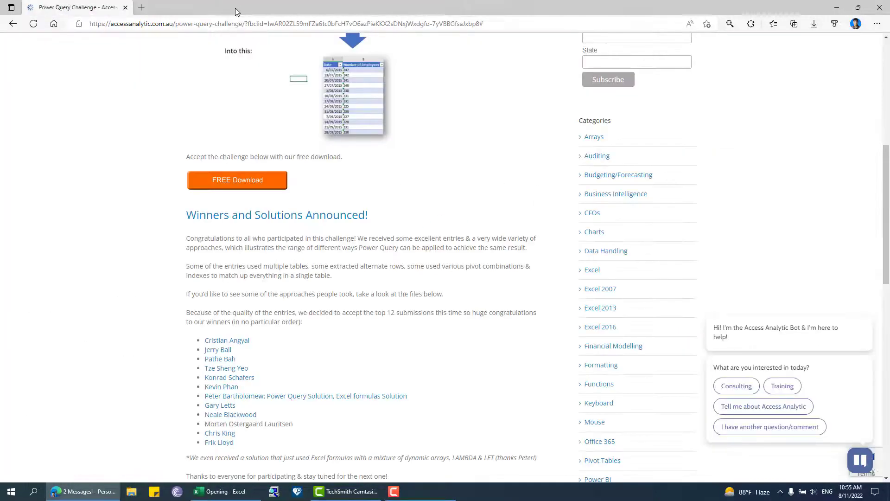
mouse_move(221, 491)
left_click(230, 448)
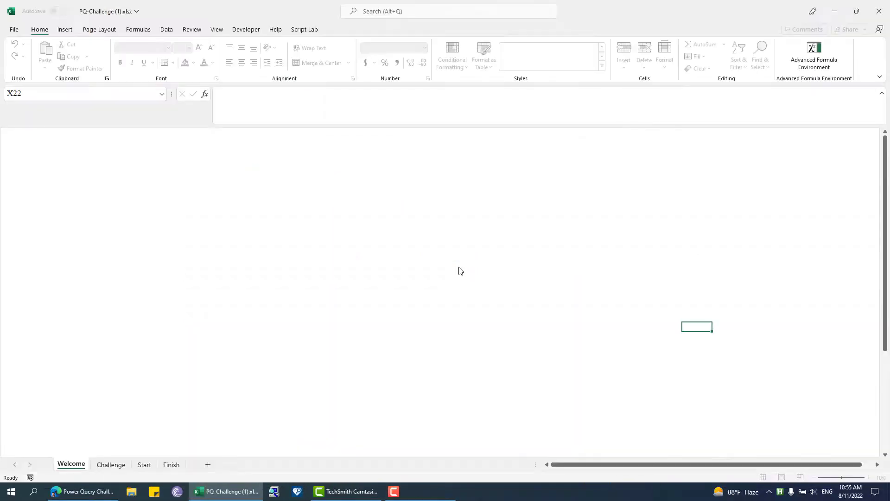
Compare the source table on the Start sheet with the expected result on the Finish sheet.
scroll(304, 174, "down", 3)
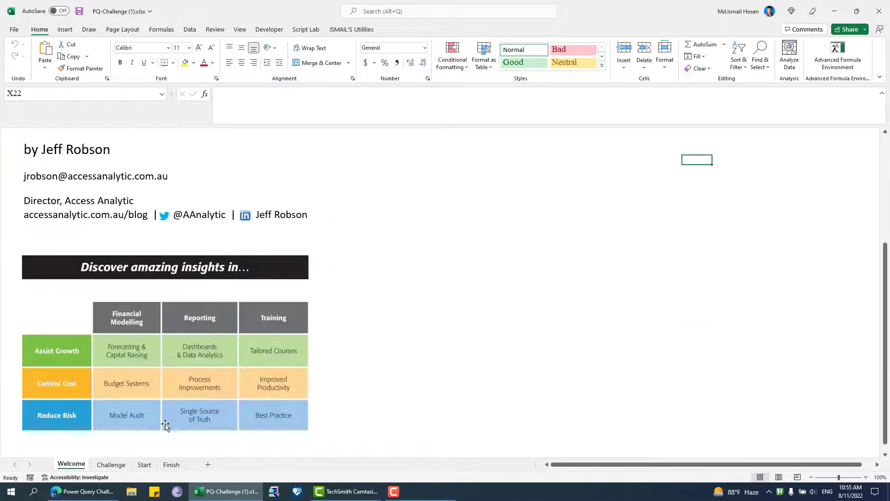
left_click(144, 464)
scroll(232, 230, "up", 14)
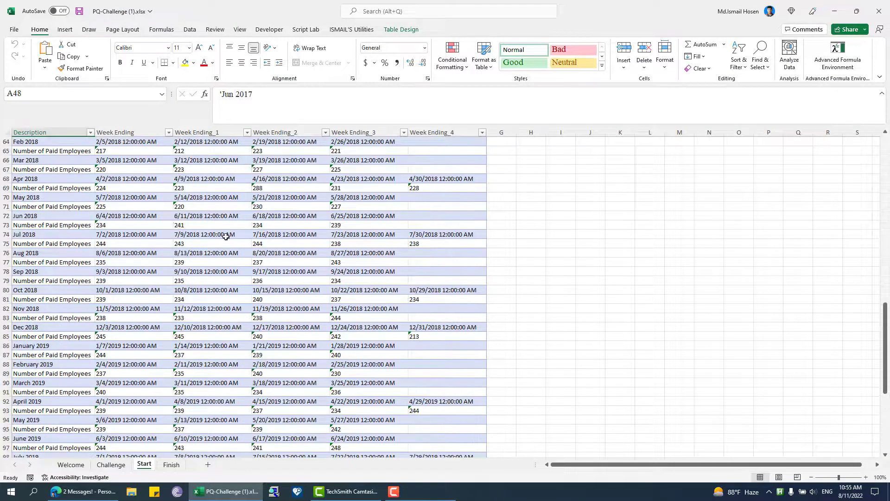
left_click(169, 469)
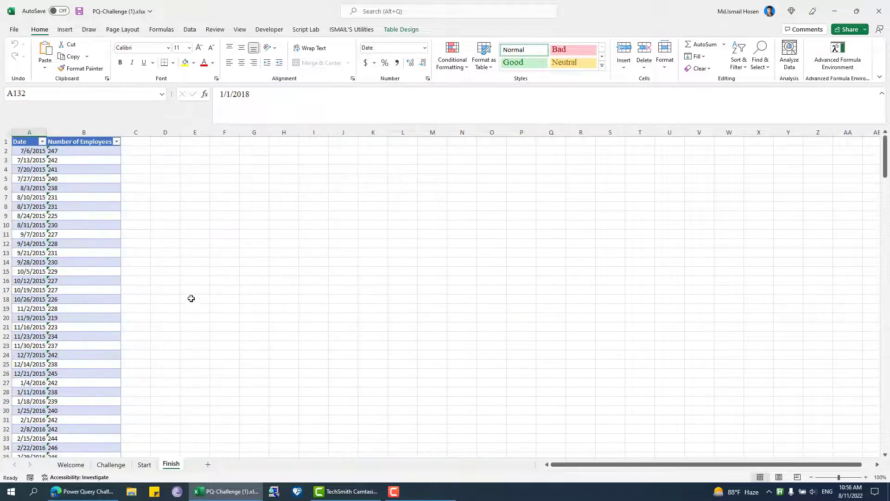
scroll(110, 234, "down", 10)
scroll(109, 233, "up", 10)
left_click(109, 233)
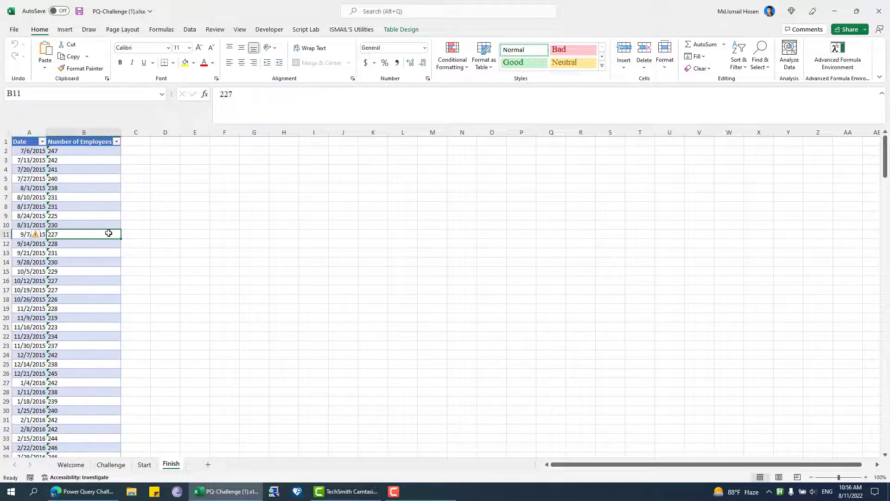
Load the Start sheet's weekly employee table into the Power Query Editor.
left_click(144, 464)
left_click(292, 216)
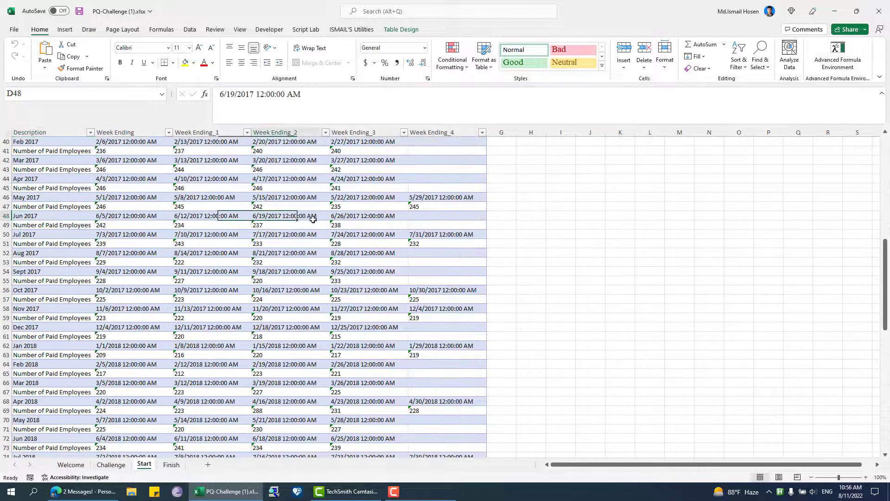
scroll(349, 189, "up", 13)
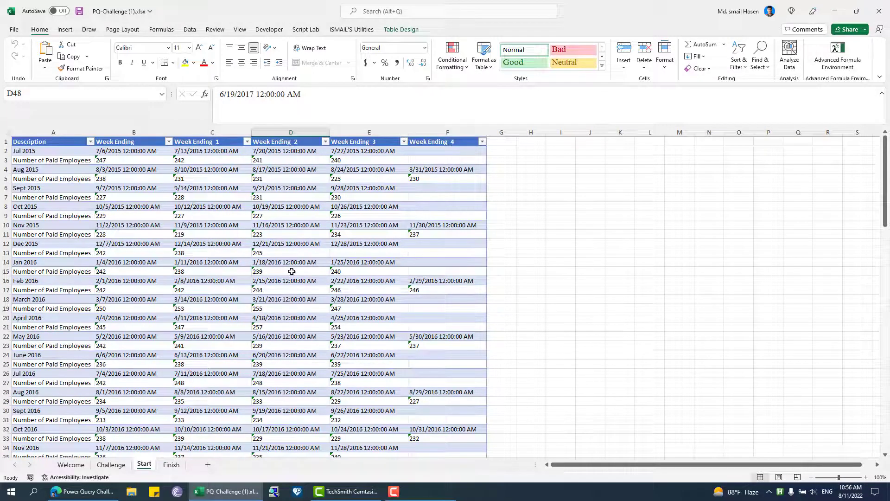
key("alt")
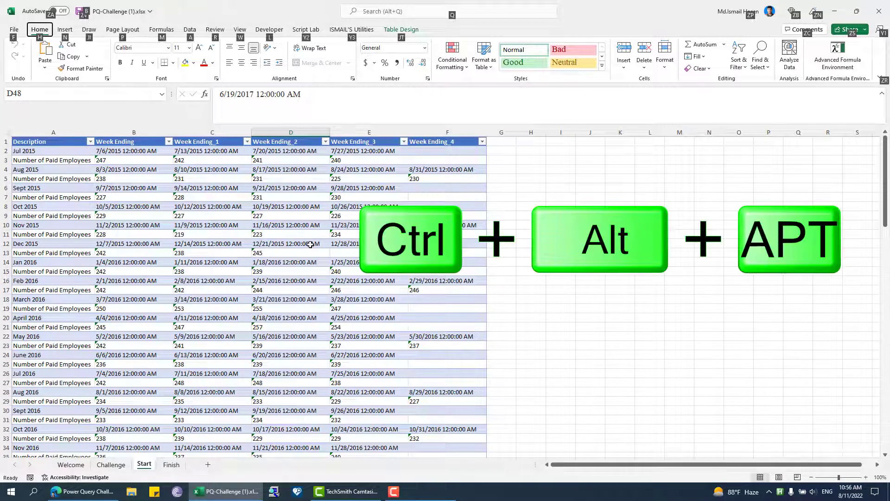
key("a")
key("p")
key("t")
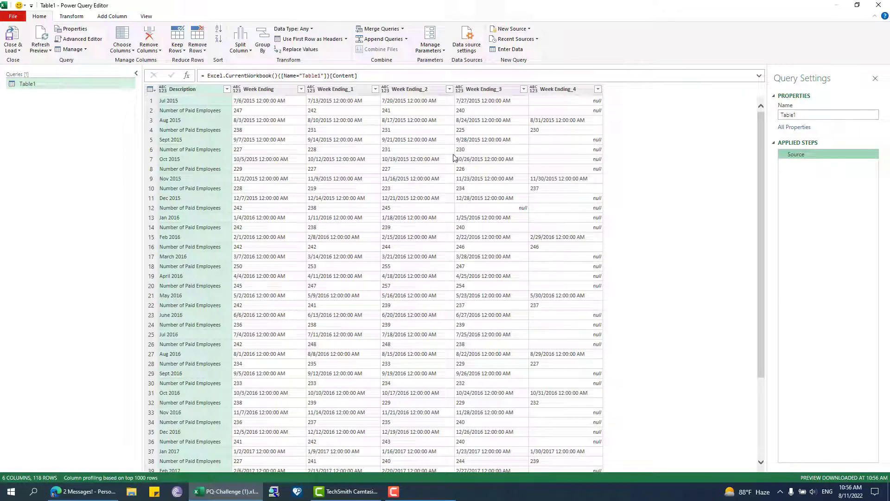
Examine the Week Ending_4 column for null values throughout the table.
left_click(552, 138)
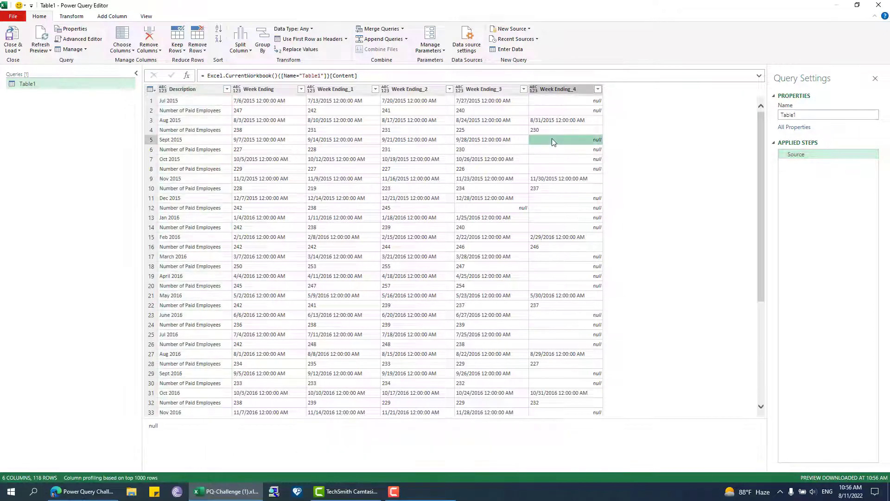
left_click(586, 160)
scroll(580, 205, "down", 3)
scroll(583, 205, "up", 3)
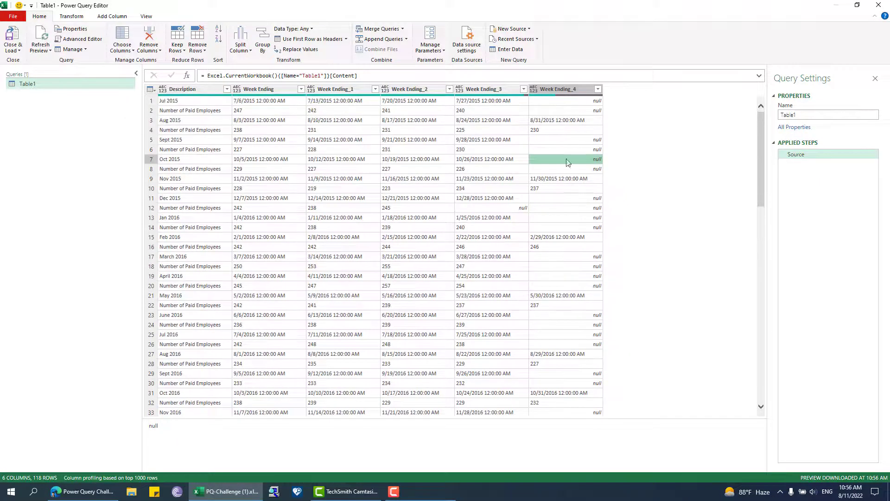
scroll(565, 209, "down", 15)
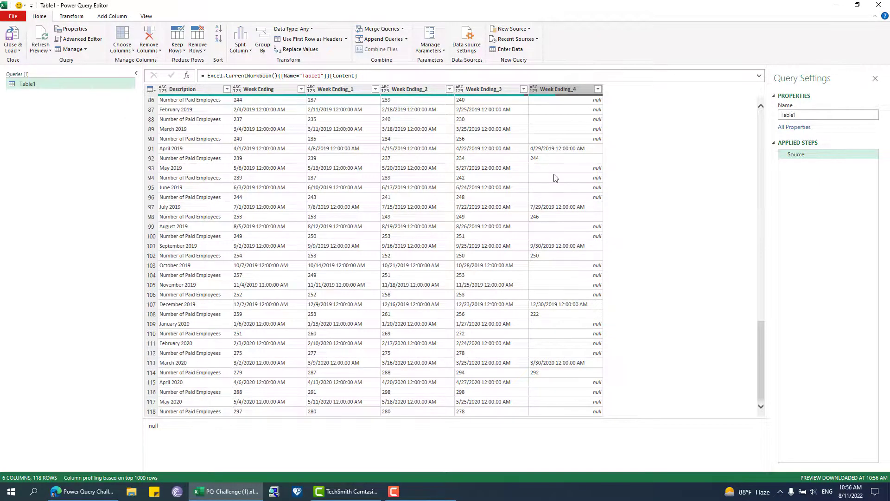
scroll(556, 177, "up", 15)
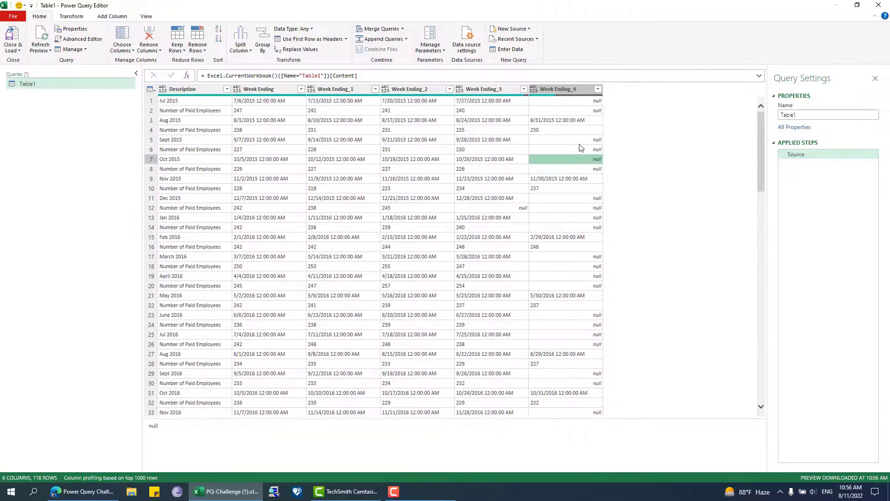
left_click(580, 140)
left_click(569, 89)
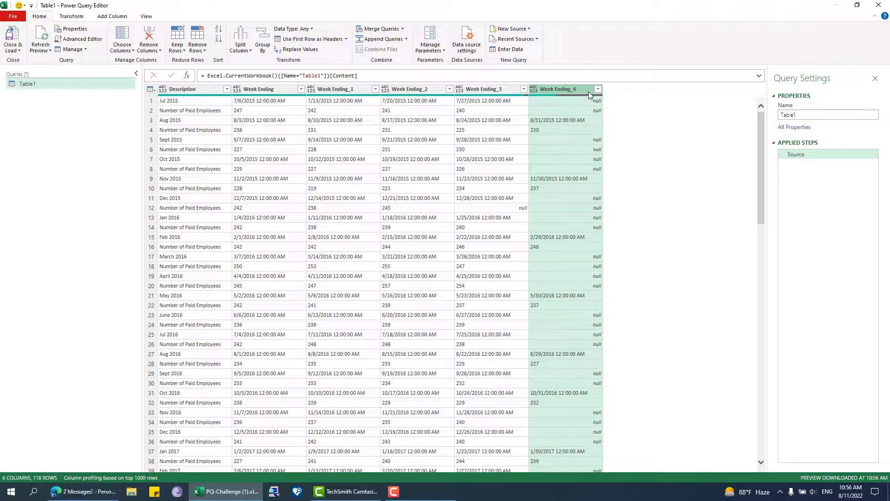
Replace null with 0 in all columns from Week Ending through Week Ending_4.
left_click(256, 90)
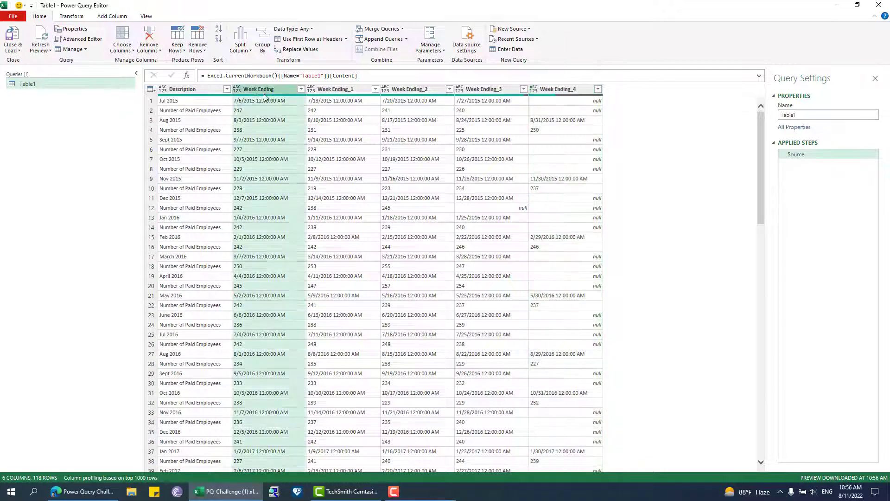
key("ctrl+shift")
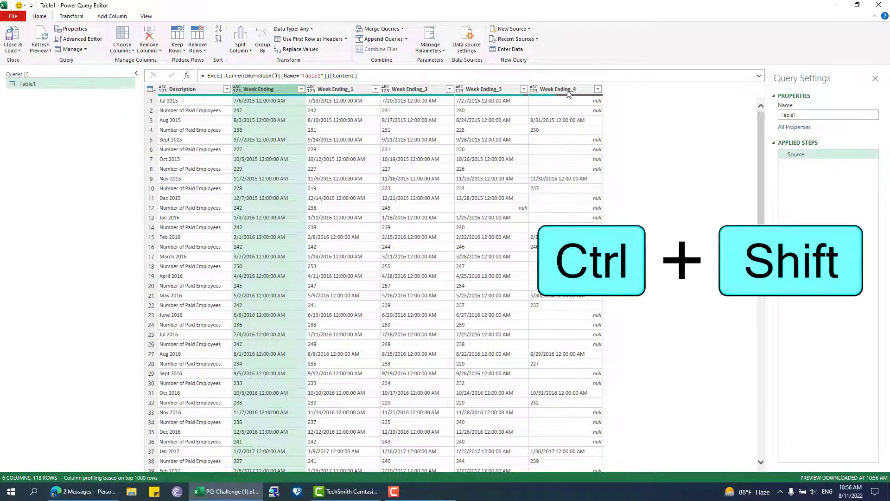
left_click(568, 90, "ctrl+shift")
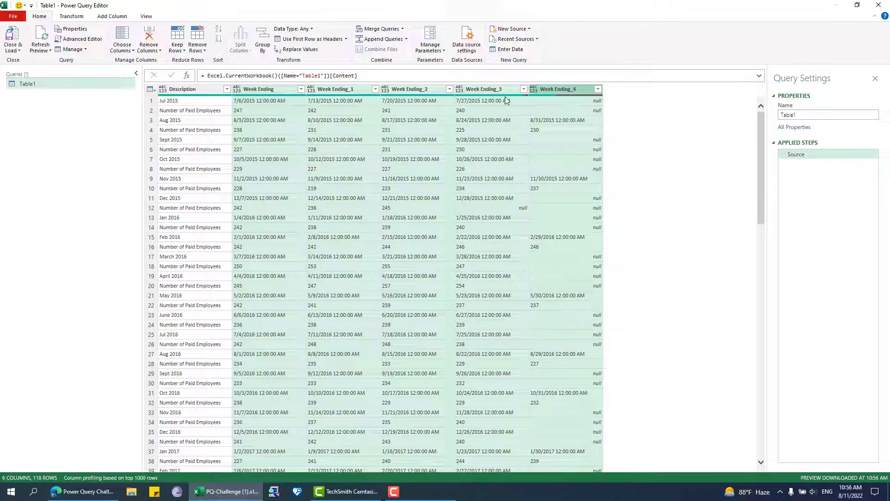
right_click(547, 94)
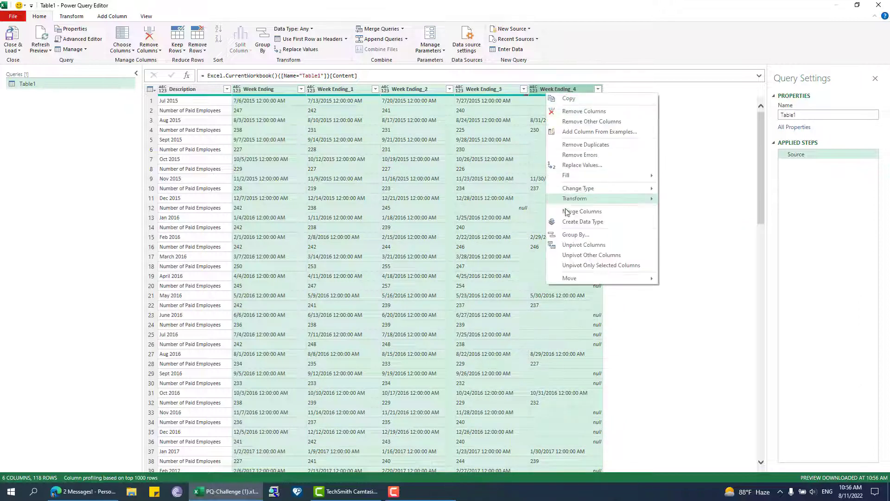
left_click(583, 167)
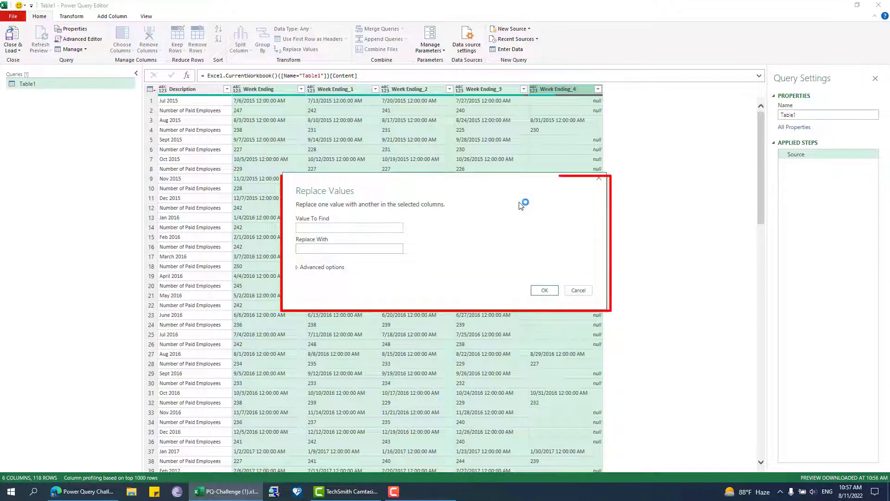
type("nul")
type("0")
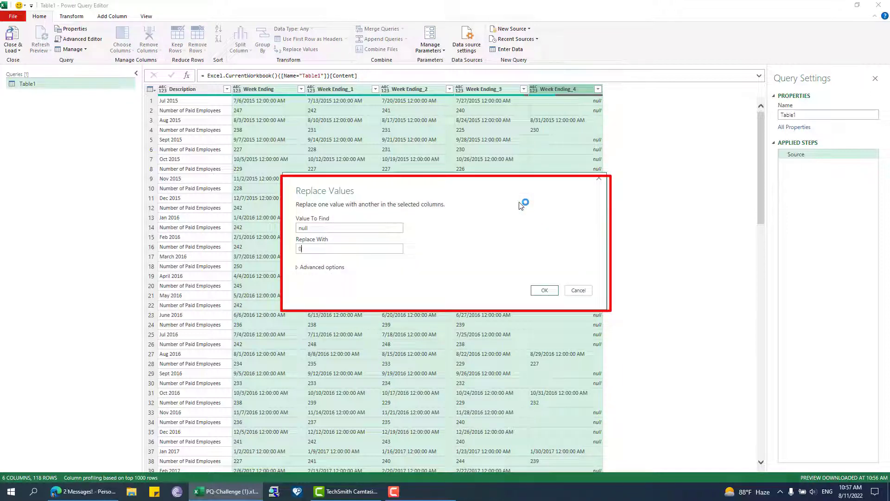
left_click(546, 289)
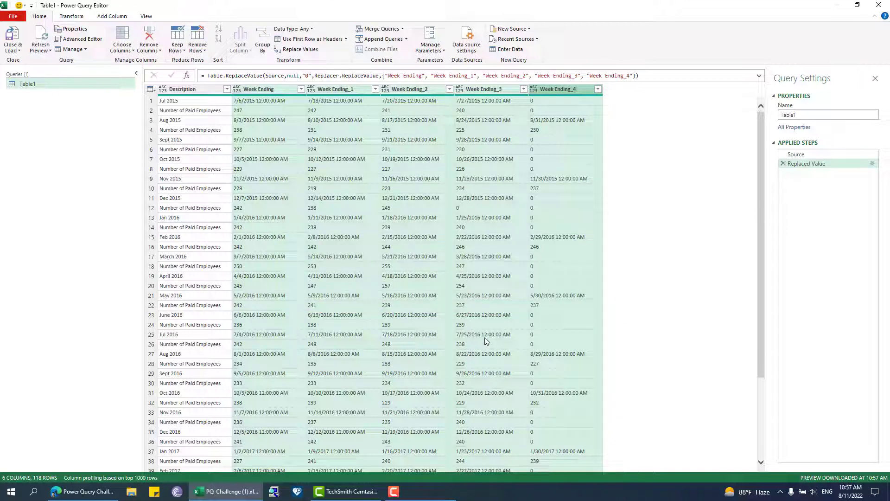
Unpivot all columns other than Description into attribute and value pairs.
left_click(199, 88)
right_click(196, 92)
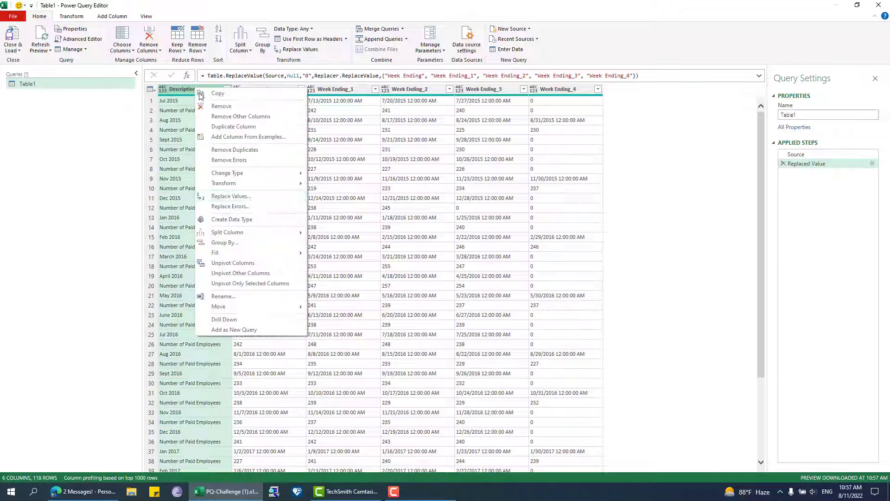
left_click(236, 273)
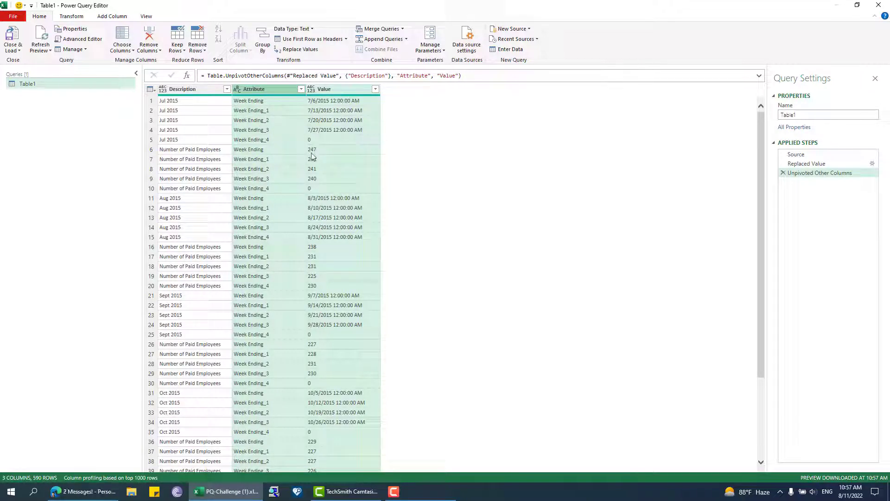
left_click(244, 140)
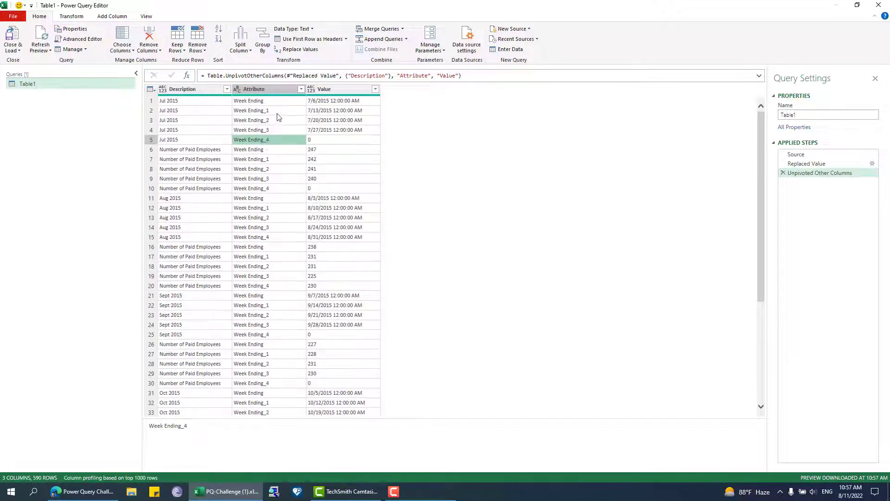
left_click(281, 90)
right_click(286, 92)
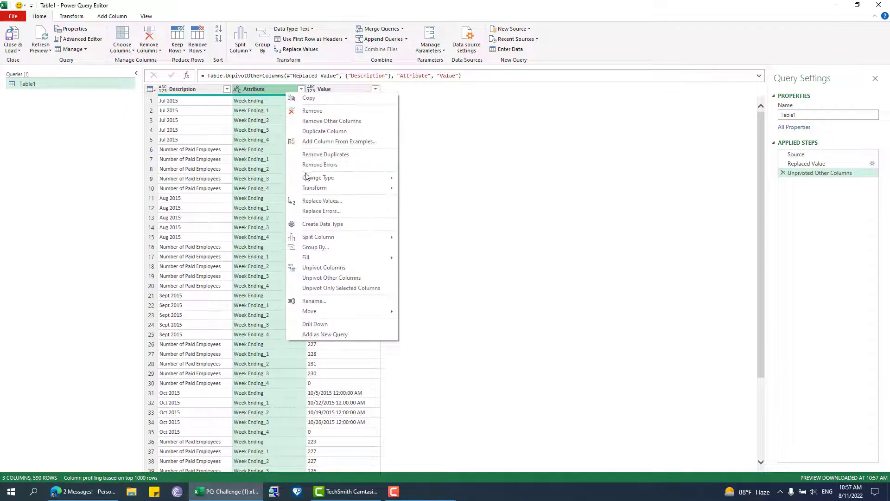
left_click(315, 249)
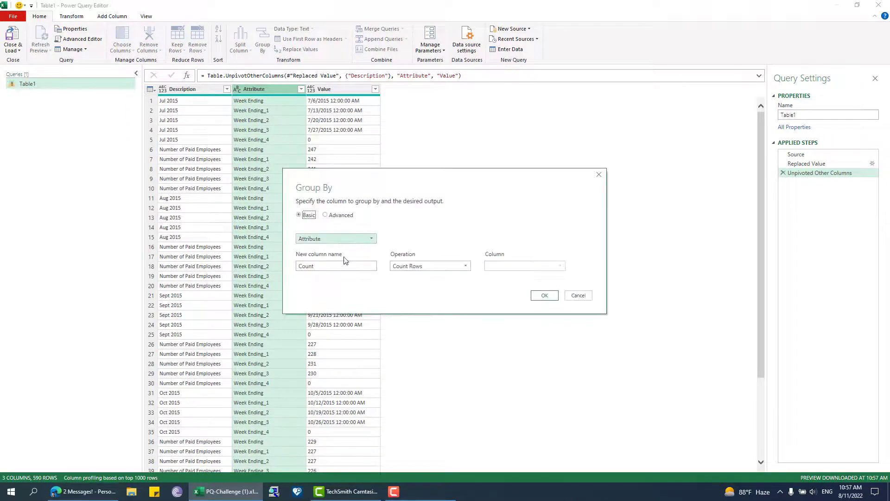
left_click(579, 297)
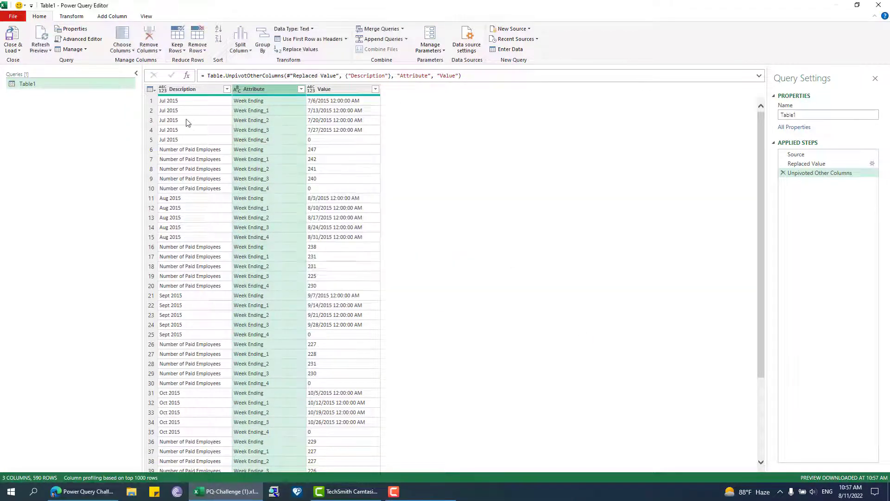
Remove the Description column from the unpivoted table.
left_click(183, 90)
right_click(183, 91)
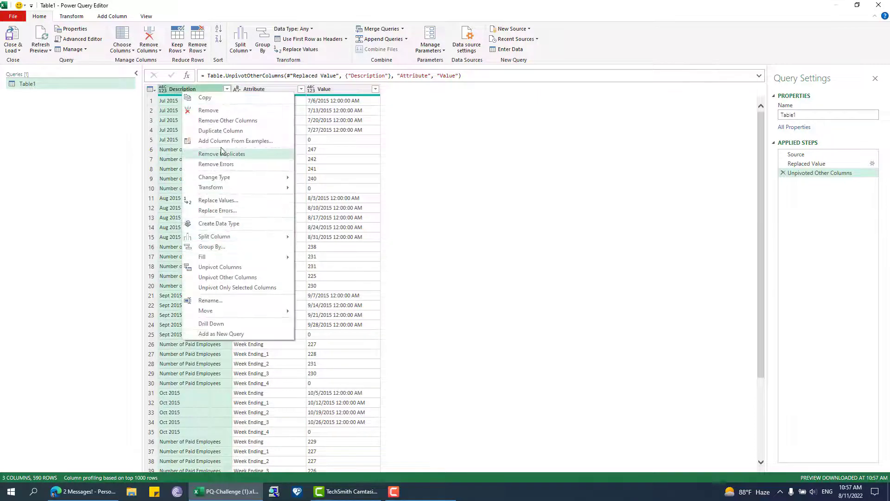
left_click(209, 110)
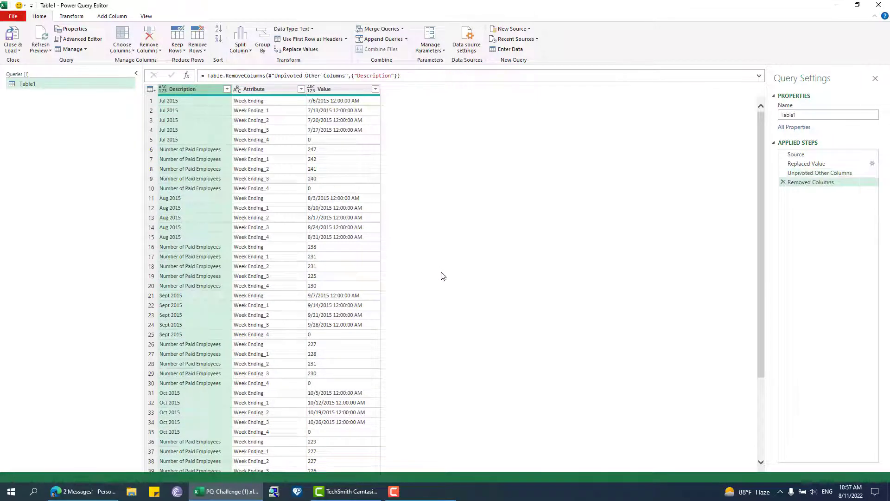
Group the rows by Attribute into a Count column using the All Rows operation.
left_click(204, 85)
right_click(204, 86)
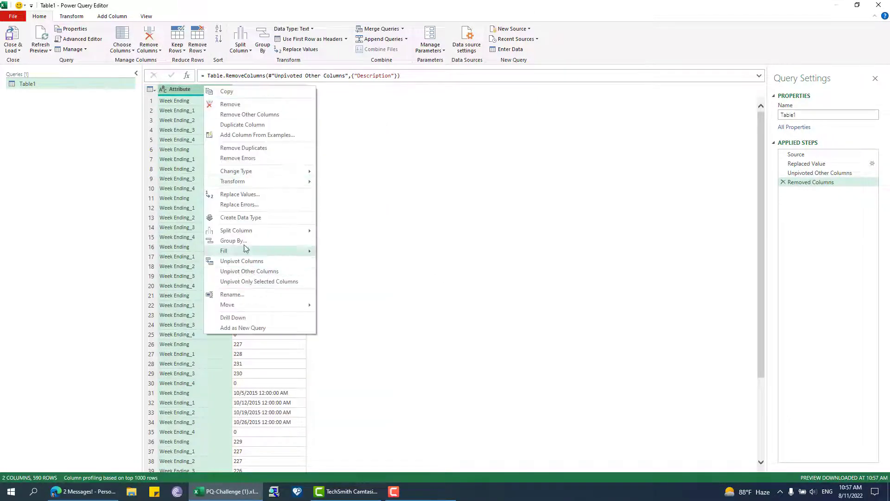
left_click(238, 241)
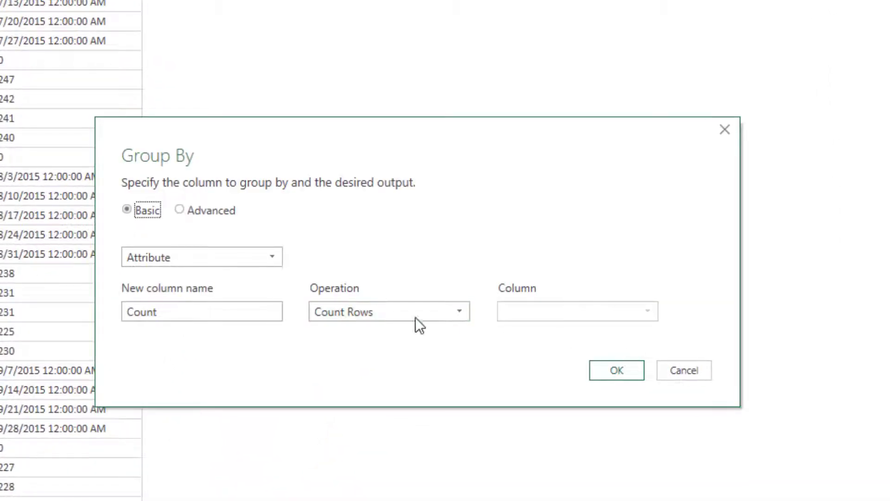
left_click(416, 317)
left_click(328, 462)
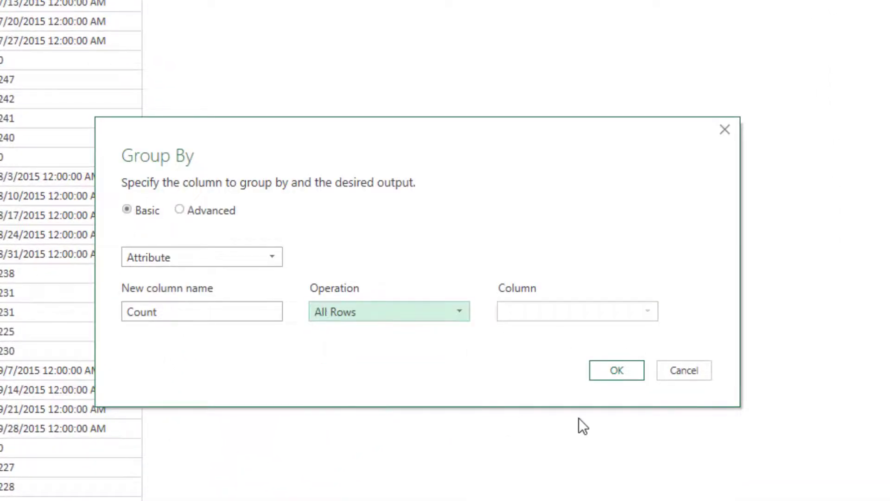
left_click(602, 370)
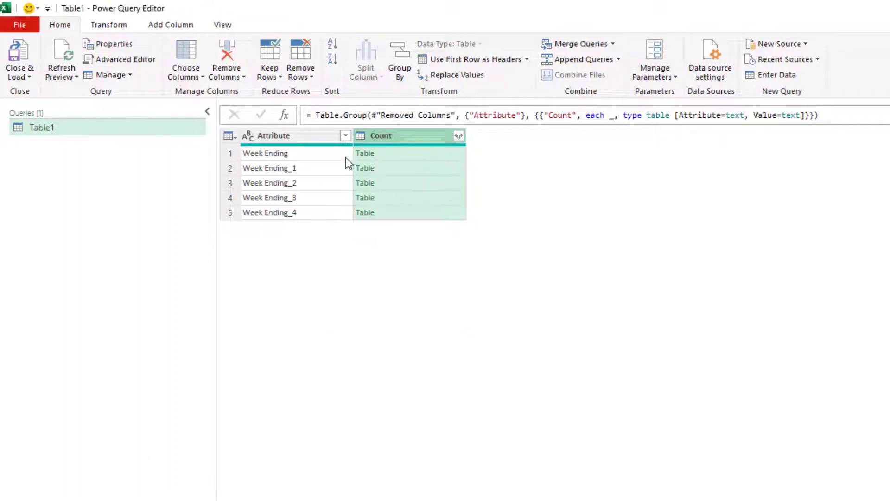
Preview the first two grouped tables and remove the Attribute column.
left_click(404, 155)
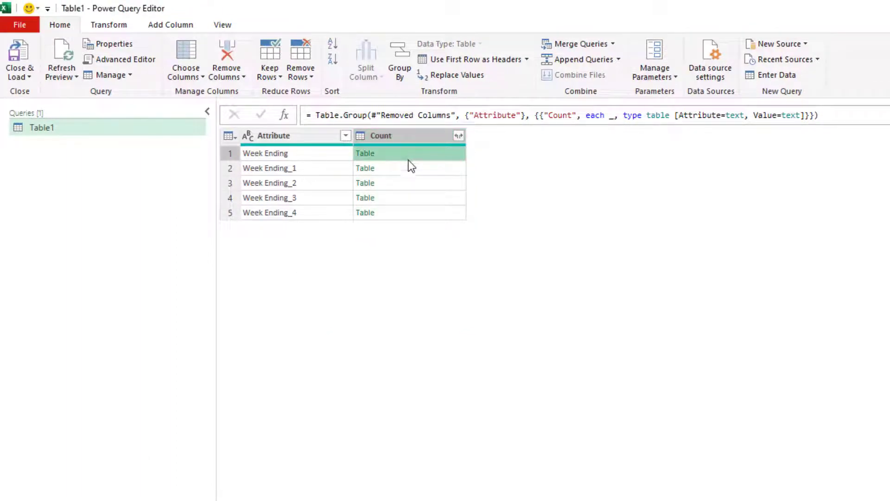
left_click(405, 167)
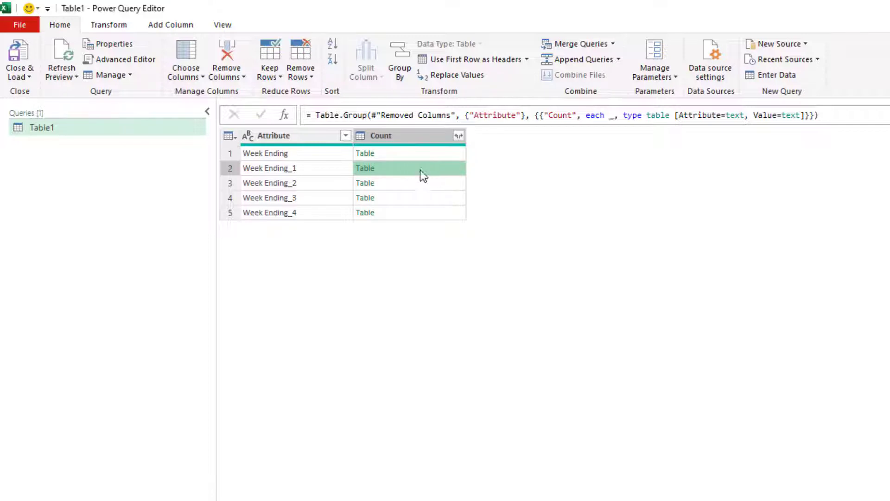
left_click(440, 137)
left_click(297, 138)
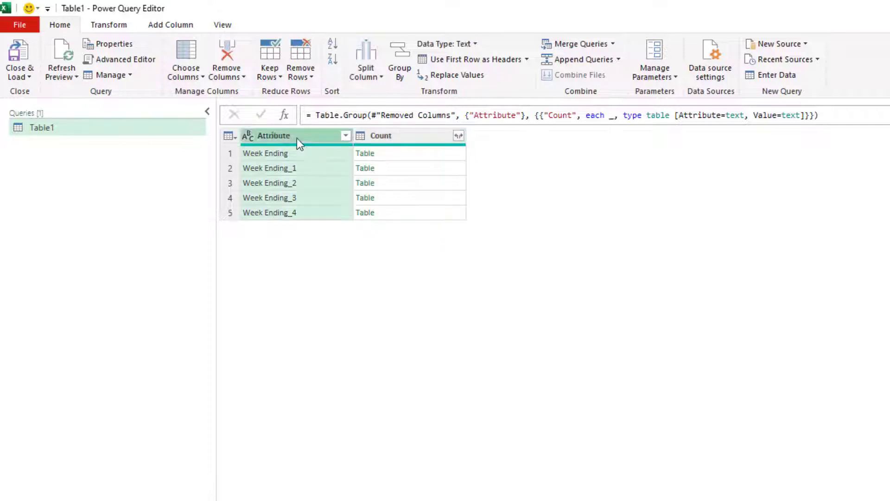
right_click(297, 138)
left_click(319, 167)
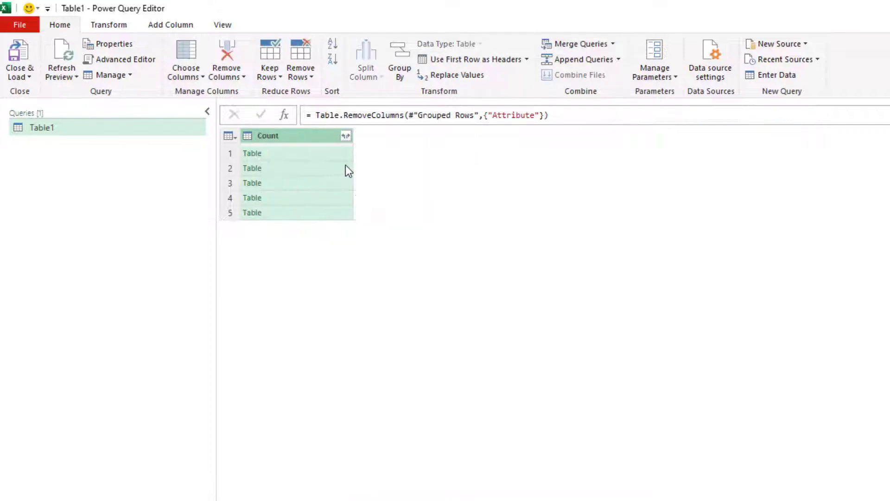
Preview the nested tables in rows 2 to 5 of the Count column.
left_click(295, 168)
left_click(294, 184)
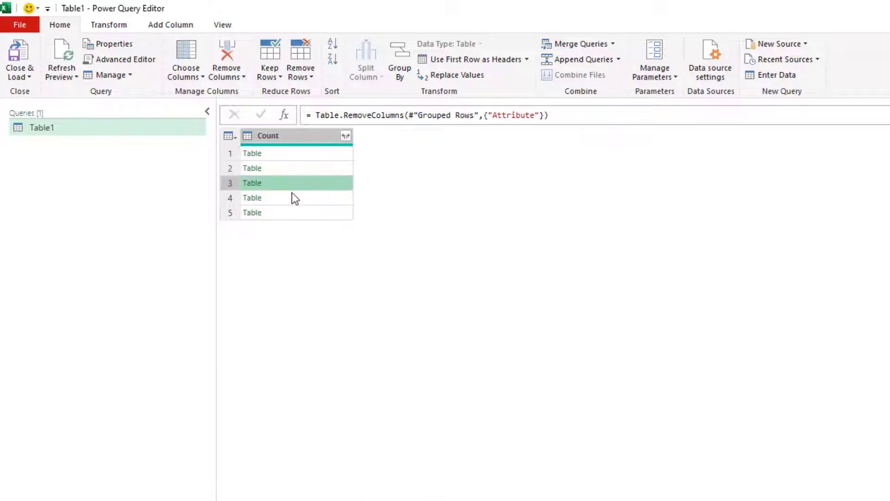
left_click(293, 199)
left_click(294, 213)
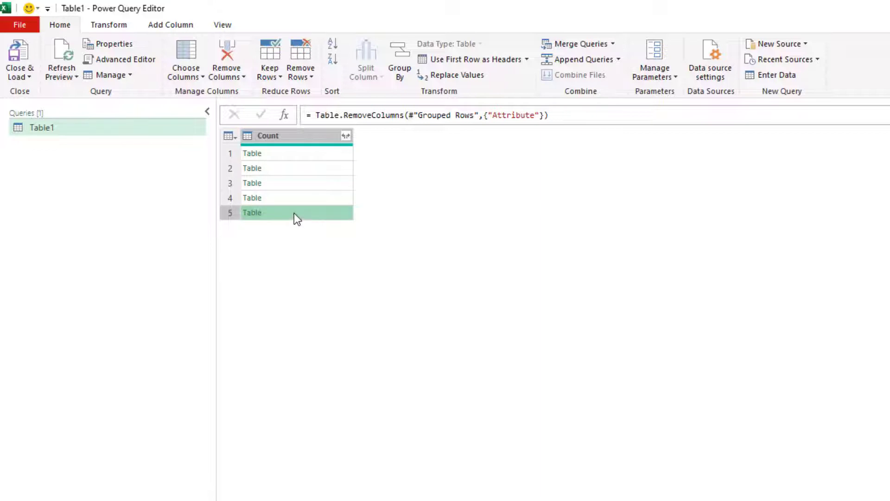
Duplicate the Table1 query and drill down into the fifth nested table of the copy.
right_click(130, 133)
left_click(157, 213)
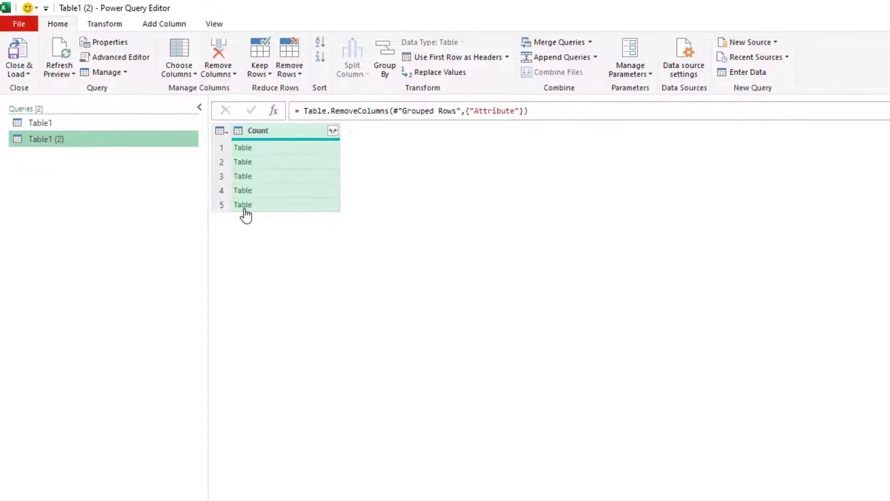
left_click(278, 204)
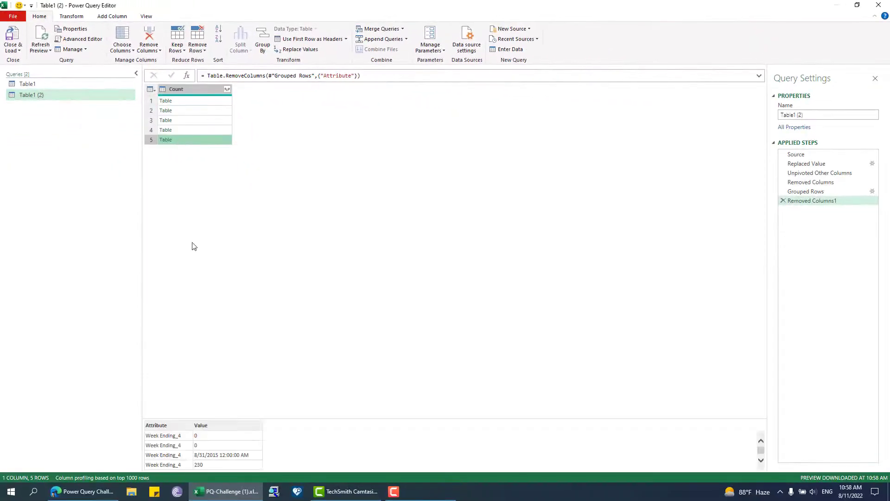
left_click(166, 140)
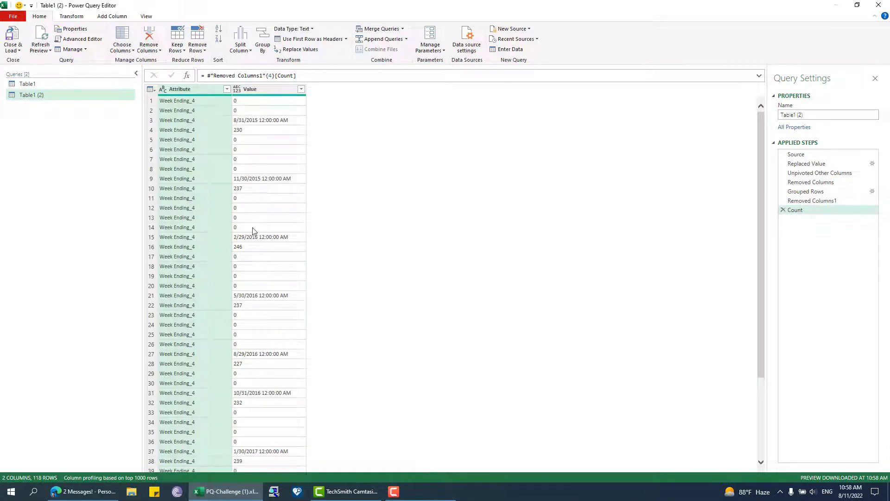
Review the drilled-down Week Ending_4 rows and remove their Attribute column.
scroll(252, 231, "down", 6)
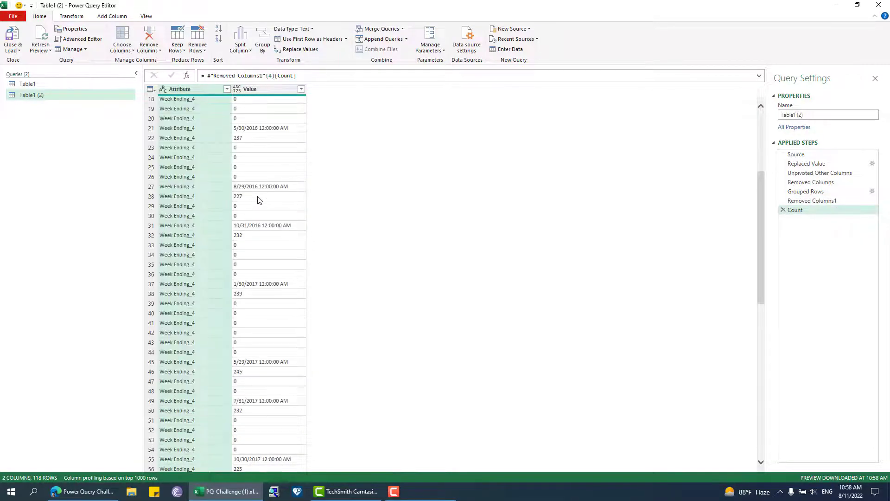
scroll(259, 199, "up", 6)
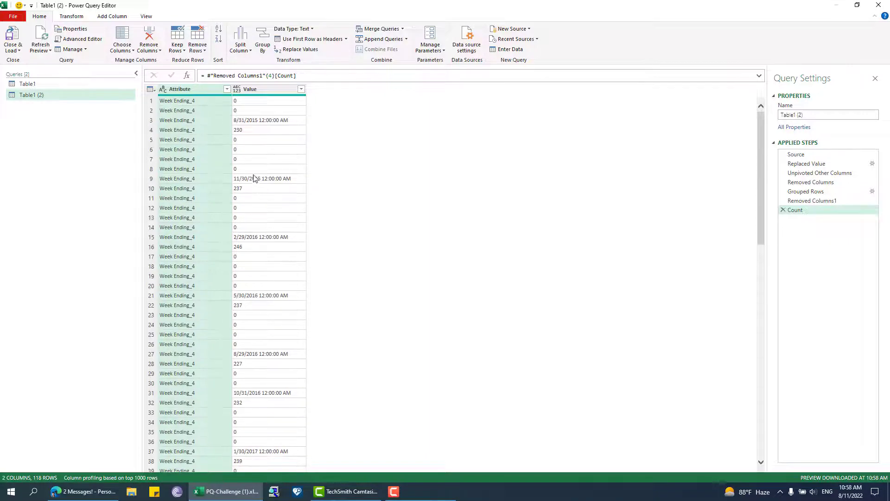
right_click(198, 88)
left_click(205, 106)
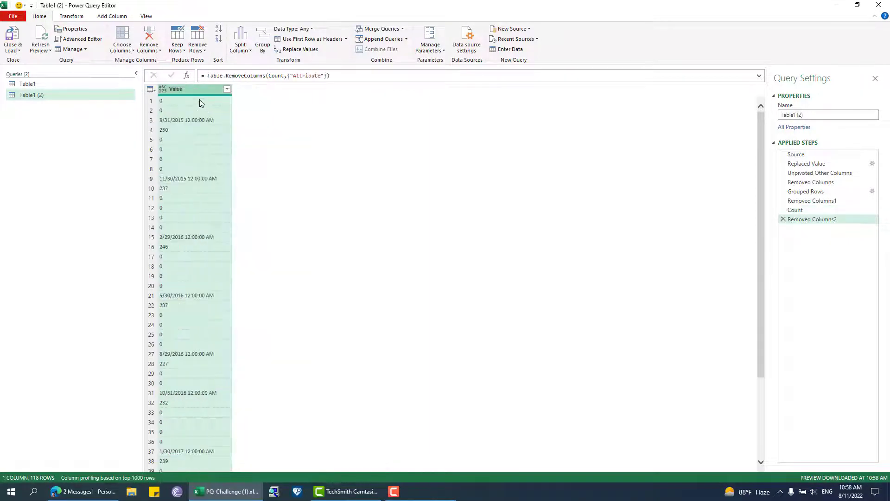
Add a custom query step with the formula =Table.AlternateRows(#"Removed Columns2",1,1,1).
left_click(188, 75)
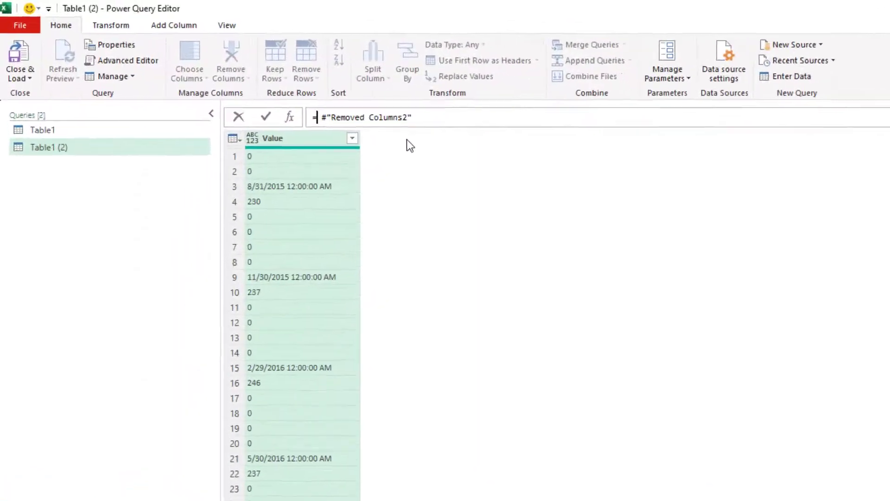
type("t")
type(".al")
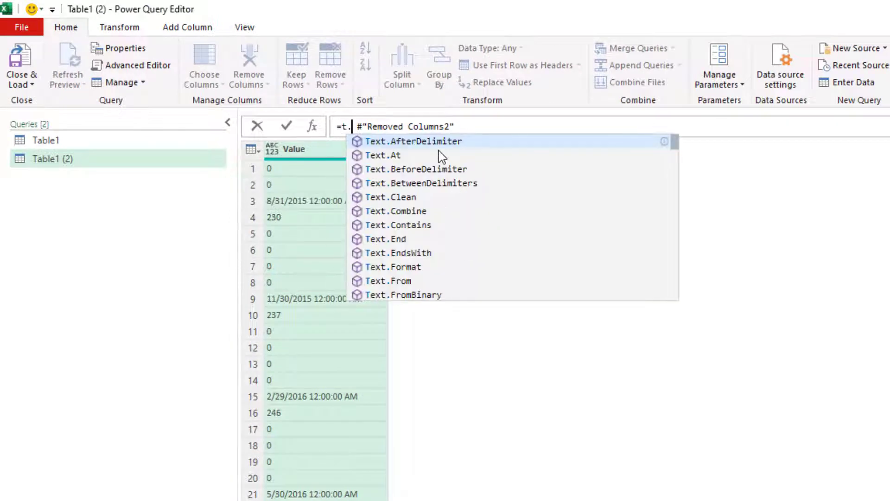
type("t")
key("Tab")
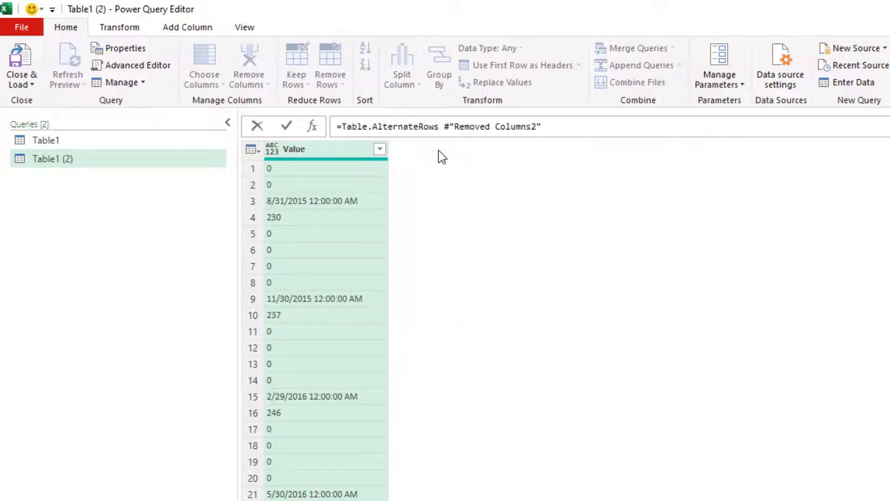
type("(")
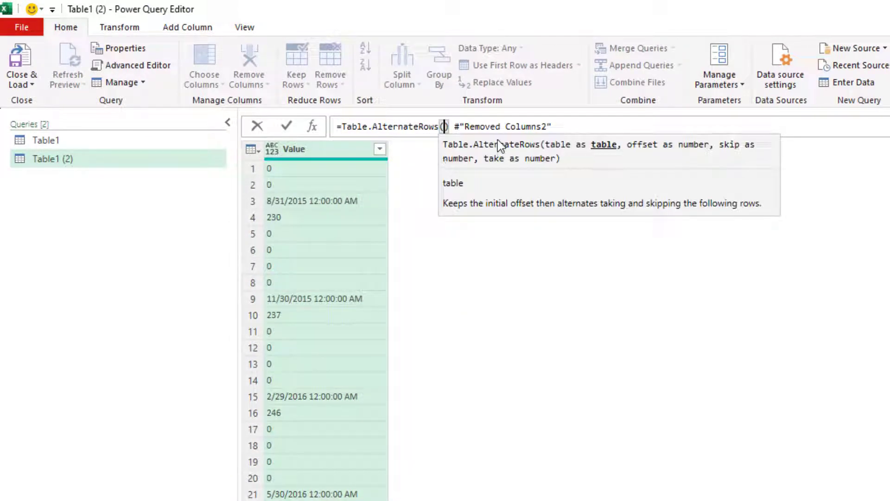
type(")")
key("BackSpace")
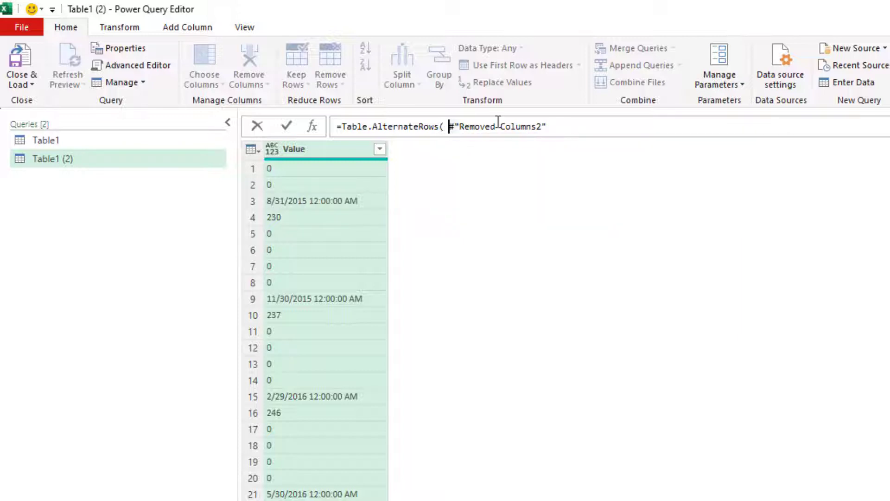
key("BackSpace")
key("End")
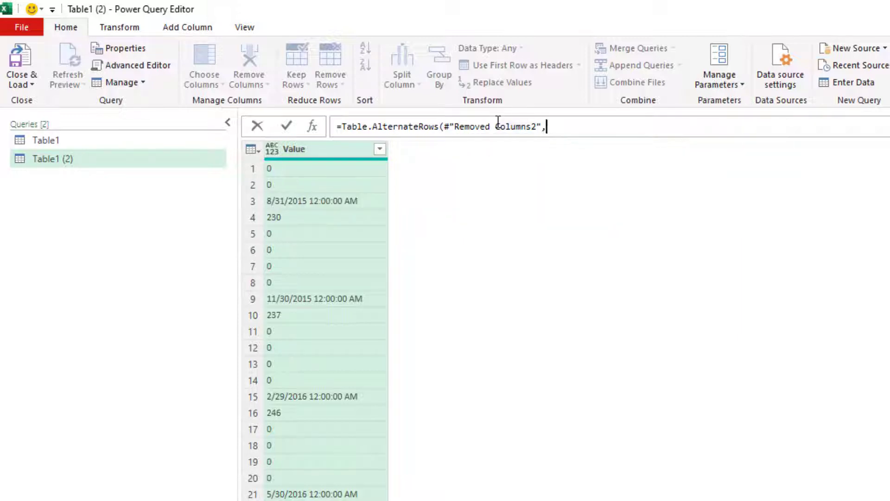
type(",")
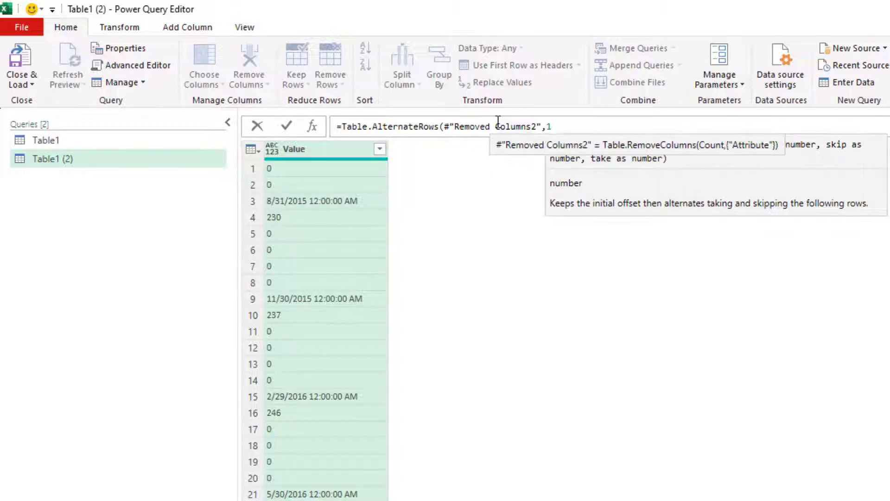
type("1,")
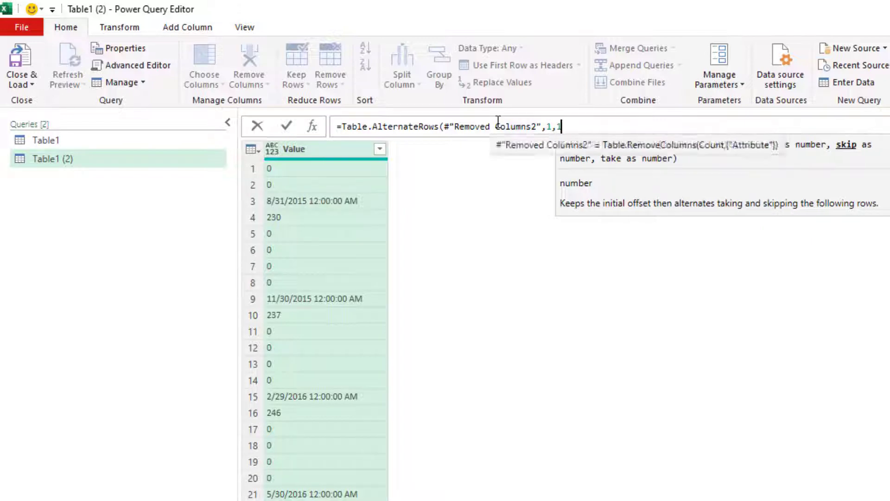
type("1,1")
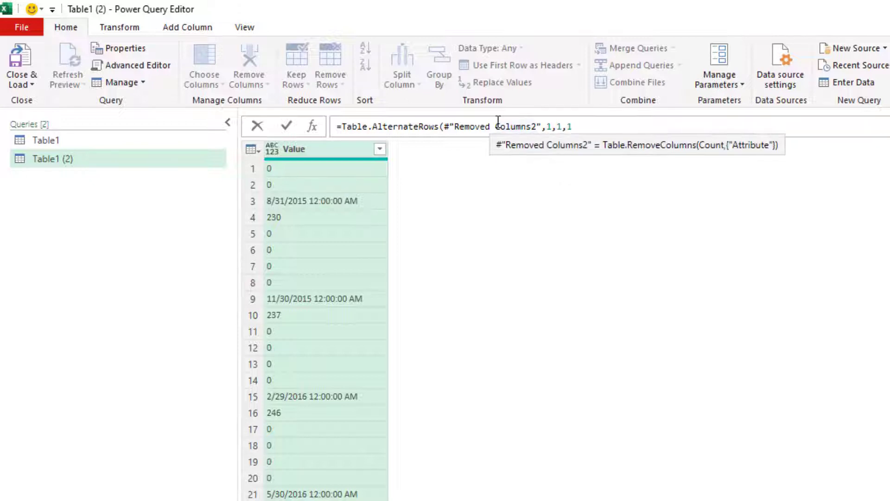
type(")")
key("ctrl+a")
key("BackSpace")
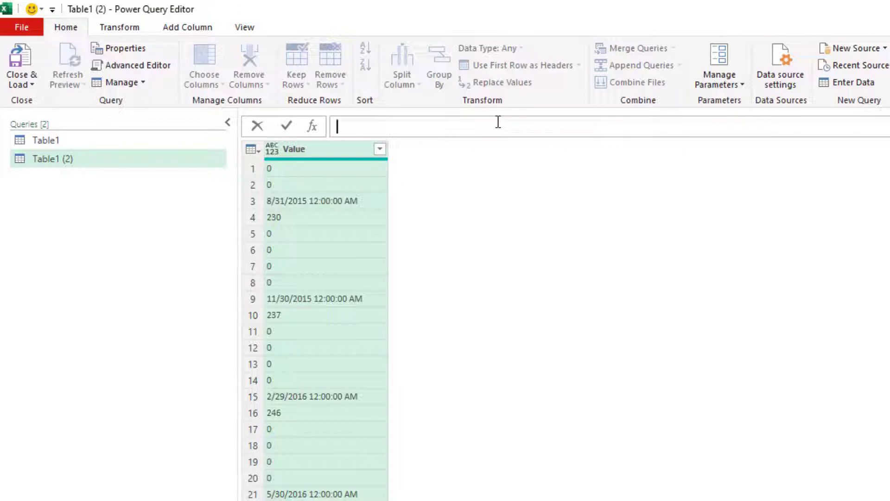
Compare the first rows of the Value column before and after the Table.AlternateRows step.
left_click(886, 297)
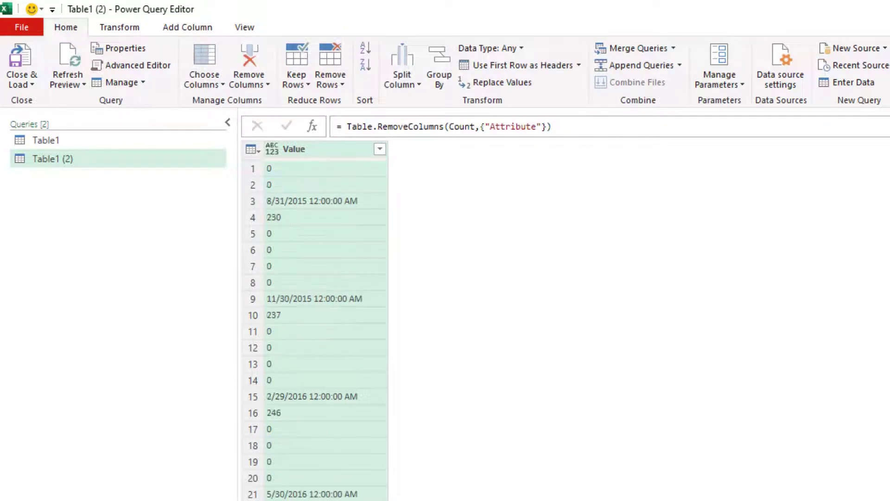
left_click(307, 169)
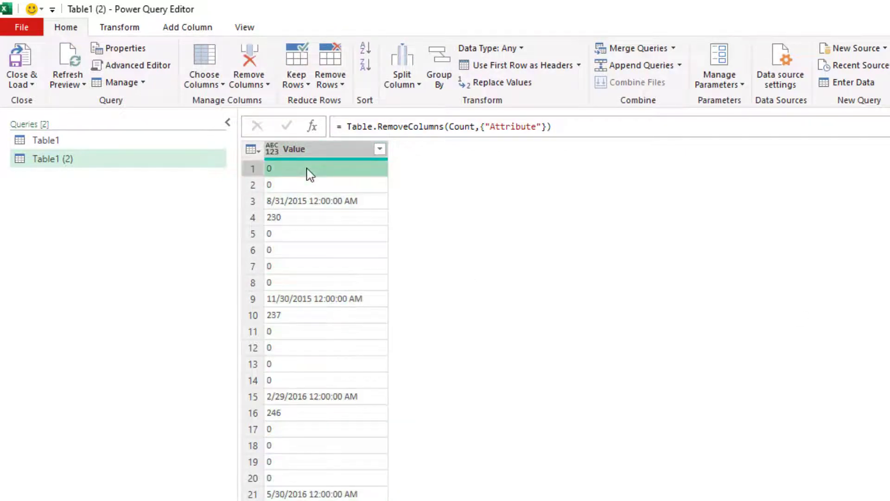
left_click(311, 185)
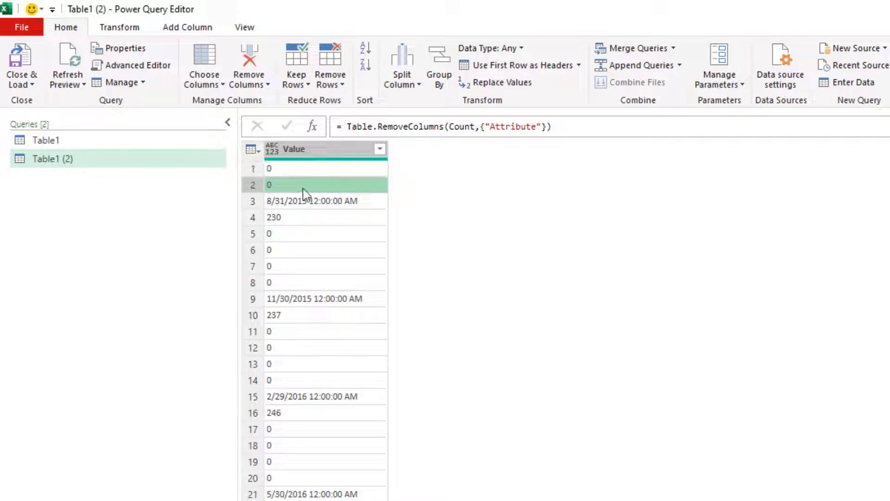
left_click(339, 204)
left_click(886, 308)
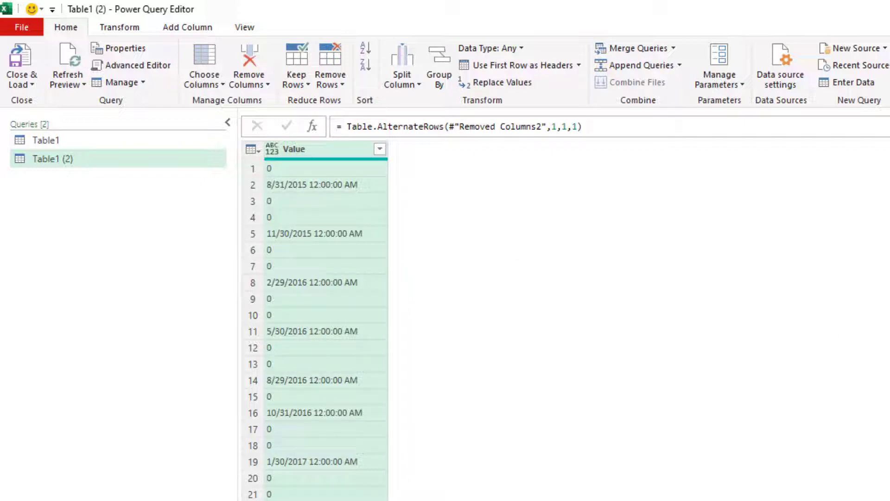
Set the Count drill-down step's row index to 3 and review the resulting rows in the Table.AlternateRows step.
left_click(887, 304)
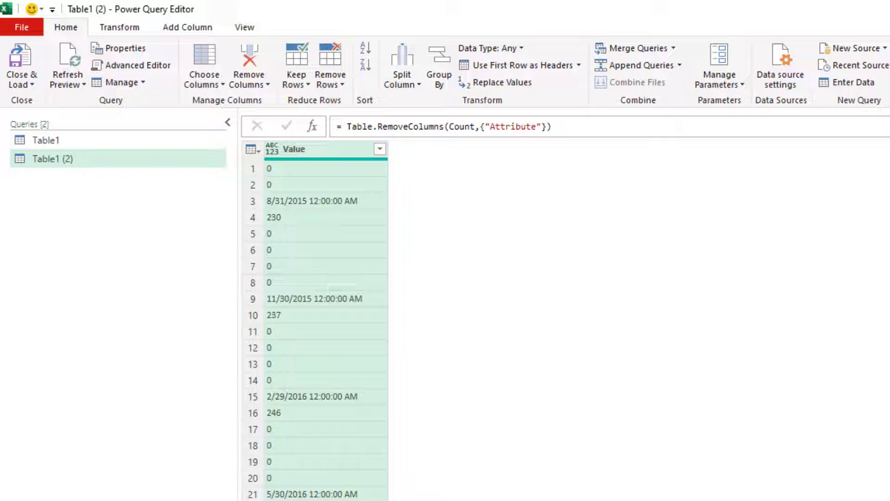
key("Up")
key("Up")
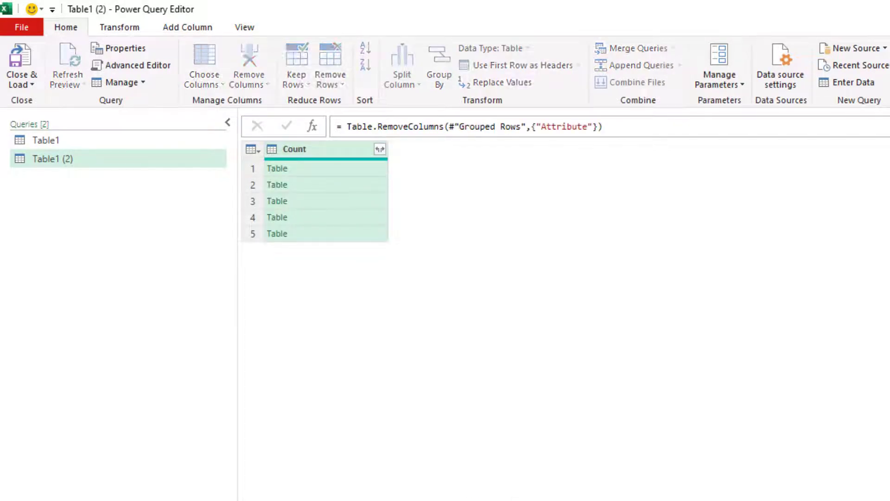
key("Down")
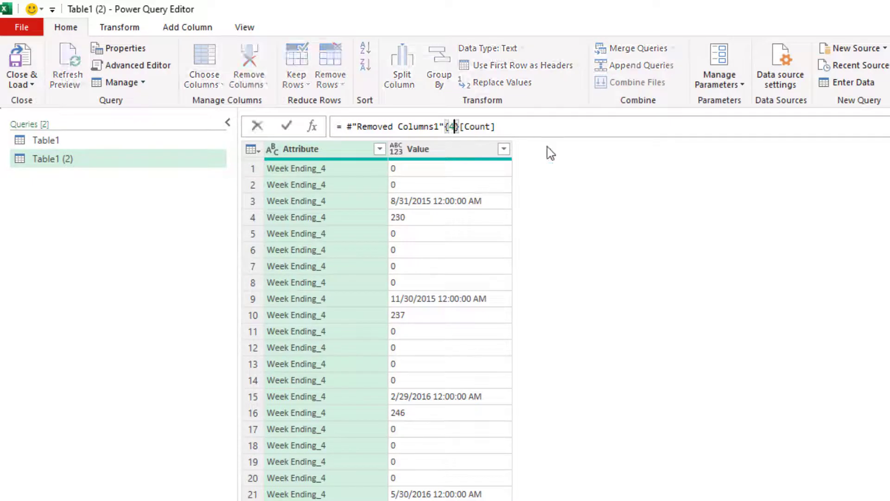
key("BackSpace")
type("3")
key("Return")
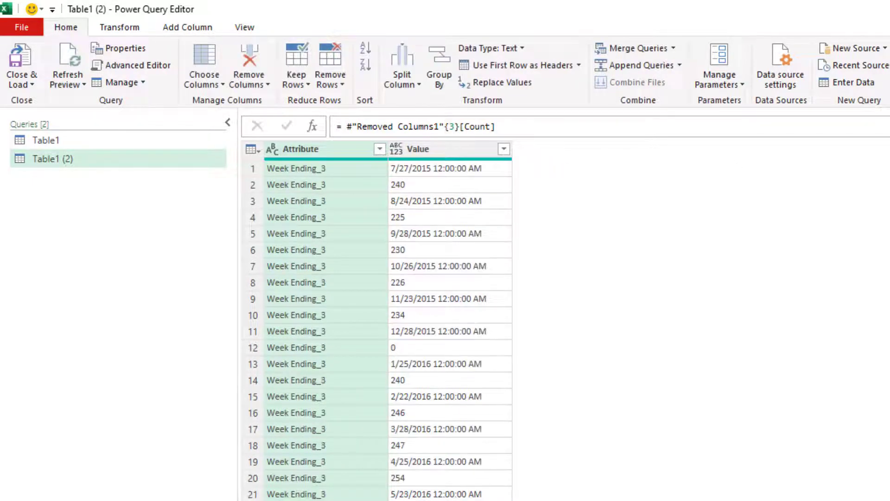
key("Down")
scroll(319, 222, "down", 5)
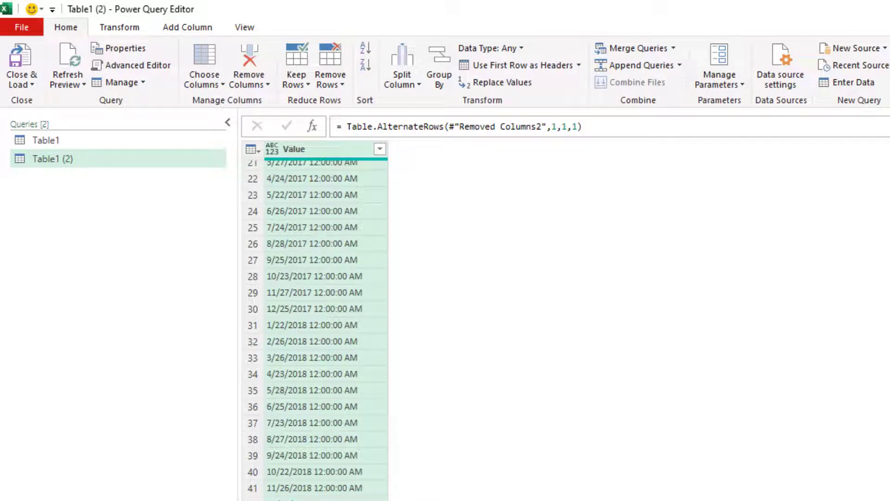
Set the Count drill-down step's row index to 4 and return to the Table.AlternateRows step.
key("Up")
left_click(456, 125)
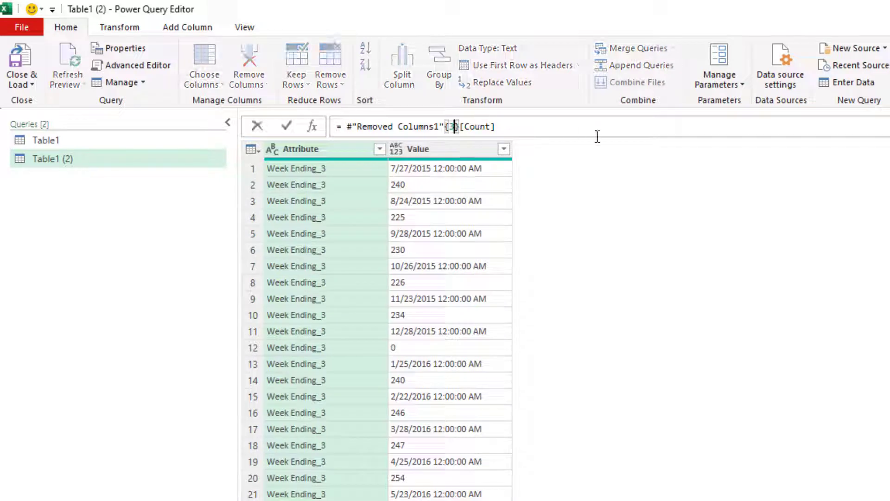
key("BackSpace")
type("4")
key("Return")
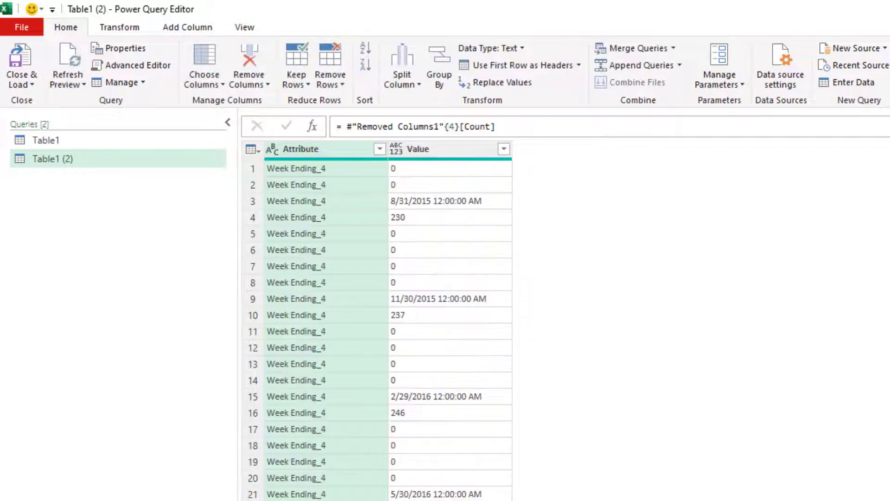
key("Down")
key("Down")
Append [Value] to the Table.AlternateRows formula to extract the Value column as a list.
left_click(620, 134)
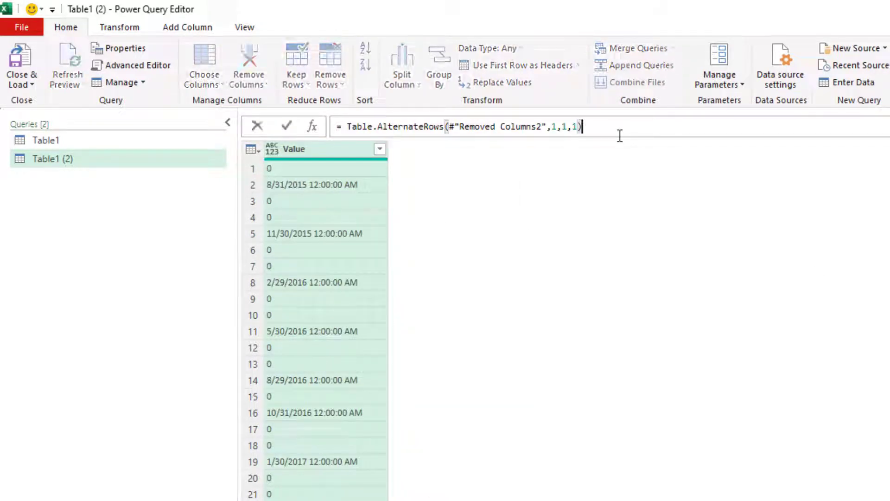
type("[Val")
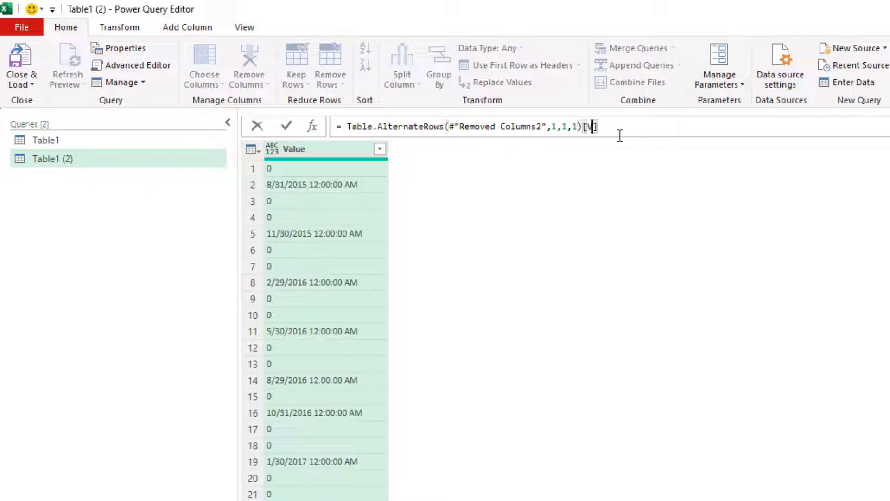
type("ue")
key("Return")
Open a list with { before the Table.AlternateRows expression and add a comma-separated copy of that expression as its second item.
left_click(716, 126)
key("ctrl+c")
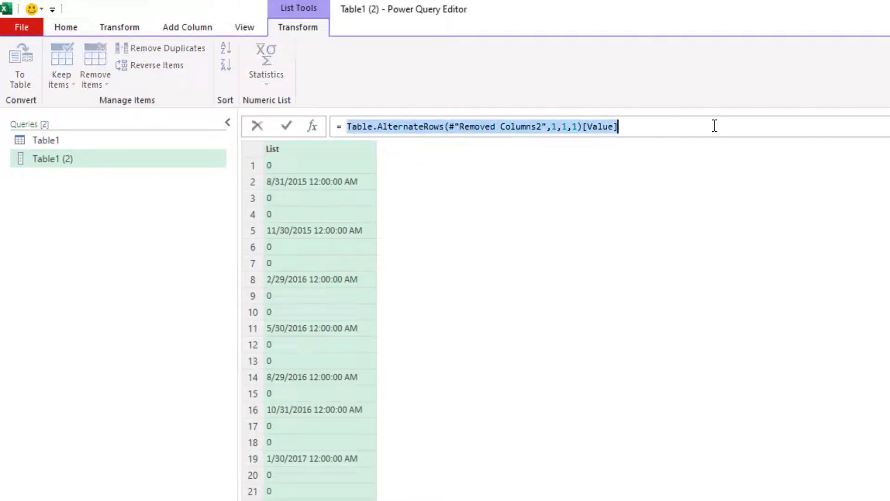
key("Home")
type("{")
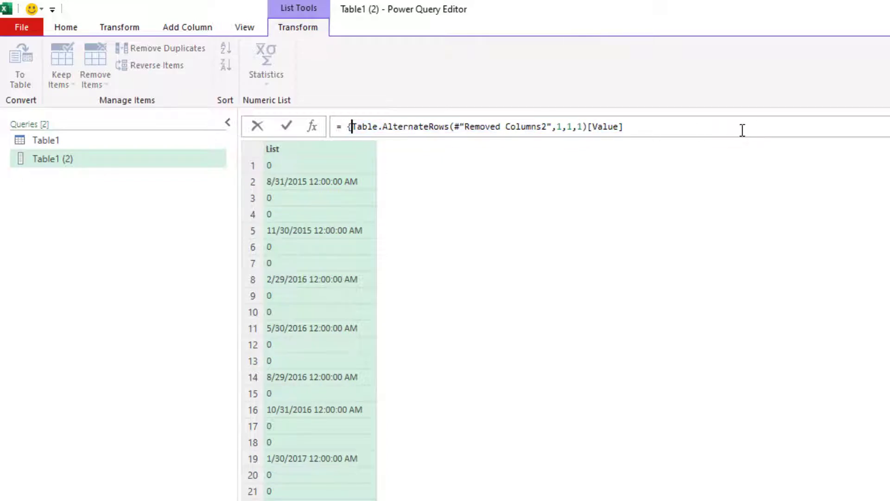
key("End")
type(",")
key("ctrl+v")
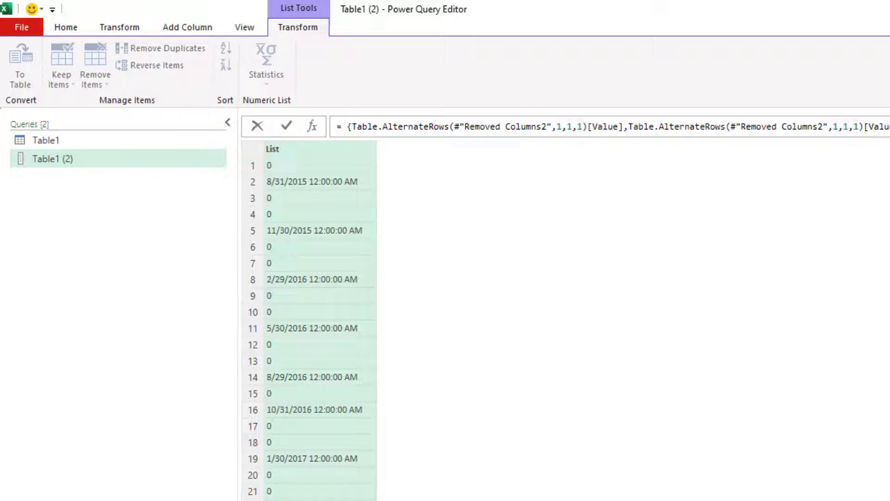
Set the second Table.AlternateRows expression's offset to 0 and close the list with }.
double_click(837, 126)
type("0")
left_click(850, 129)
key("Return")
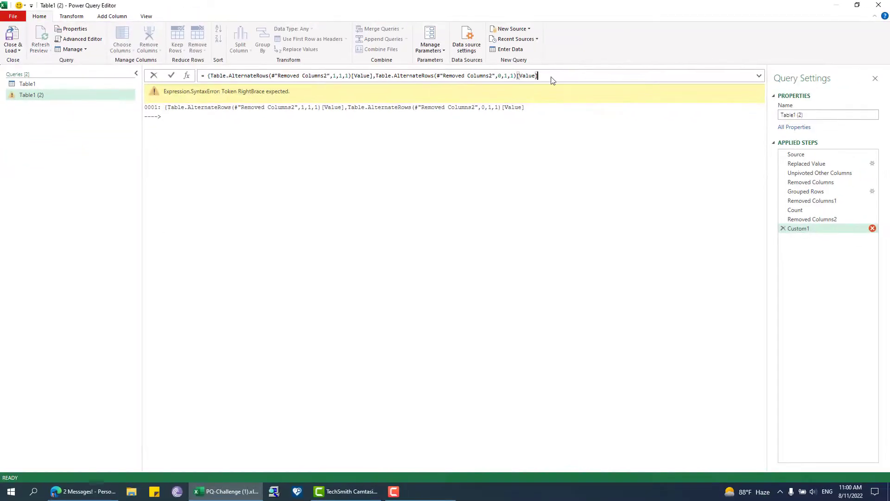
type("}")
key("Return")
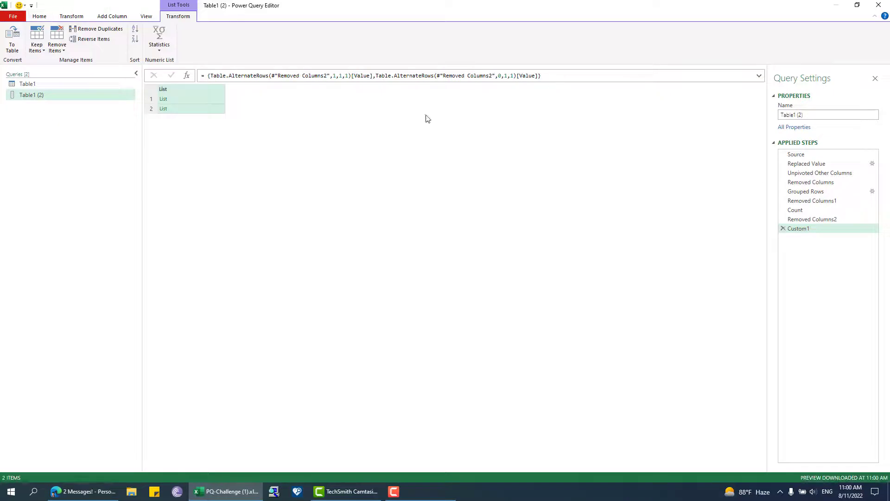
Preview the contents of both nested lists to compare the dates with the employee counts.
left_click(204, 99)
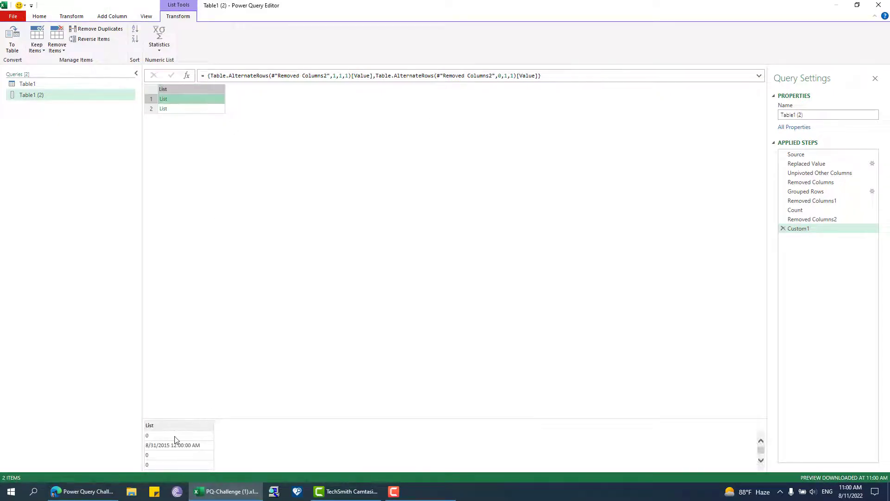
scroll(172, 449, "down", 2)
left_click(199, 110)
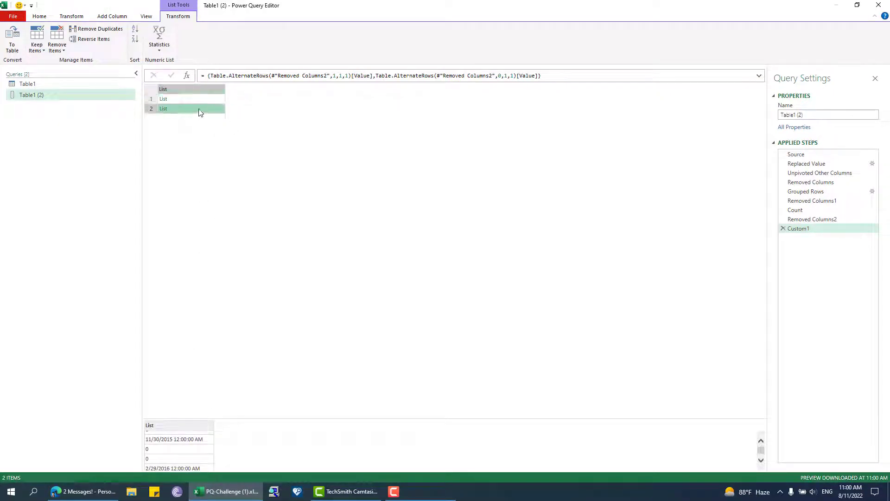
scroll(167, 452, "down", 5)
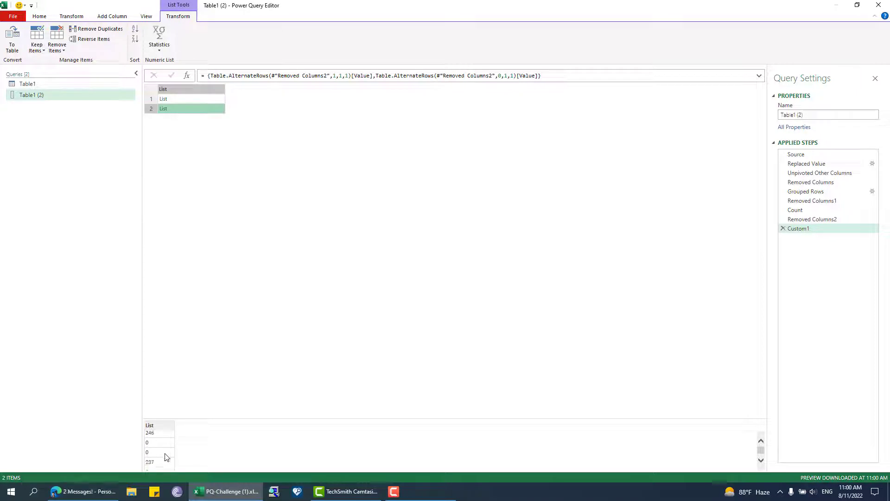
scroll(169, 445, "down", 3)
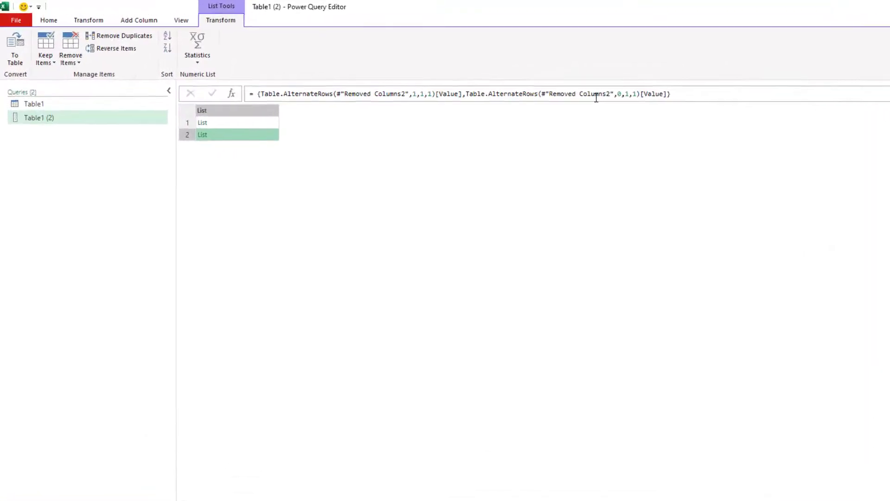
Wrap the list of two alternating-row lists in the List.Zip function.
left_click(286, 106)
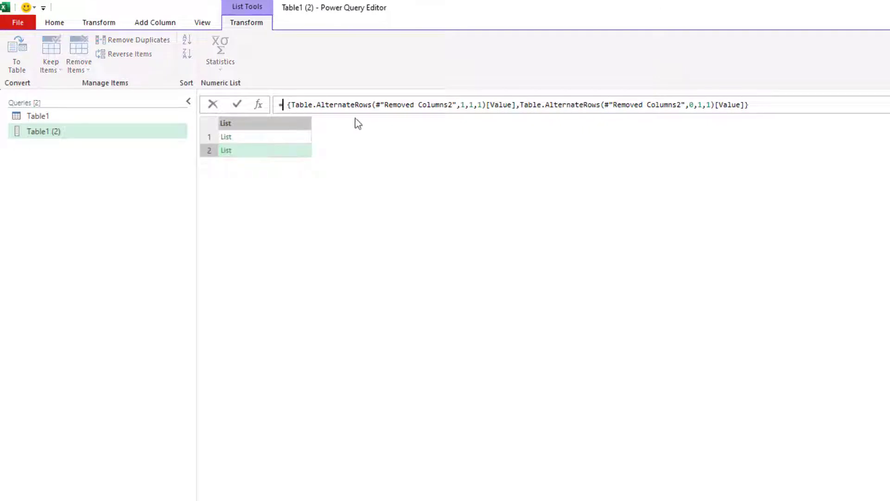
type("L.Z")
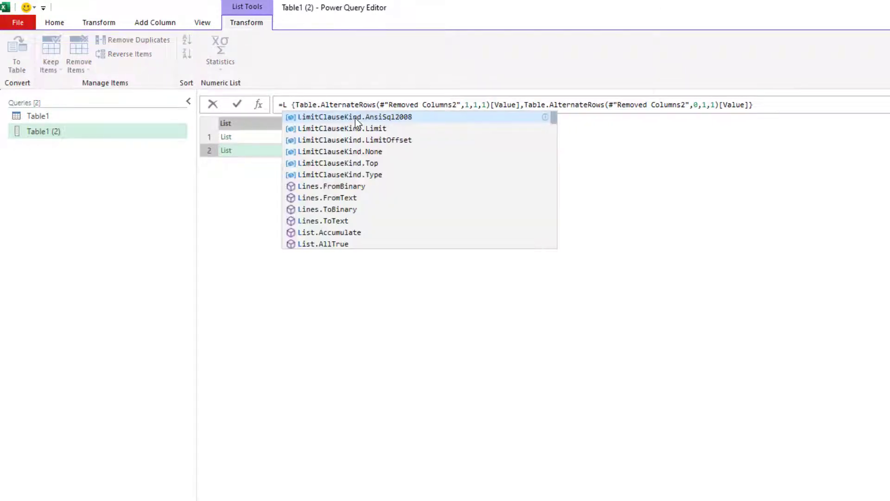
key("Tab")
type("(")
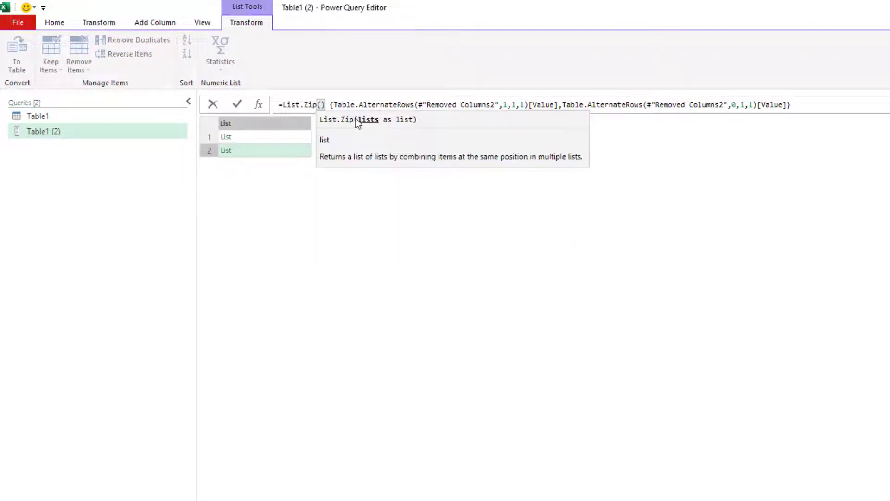
key("Right")
key("BackSpace")
key("End")
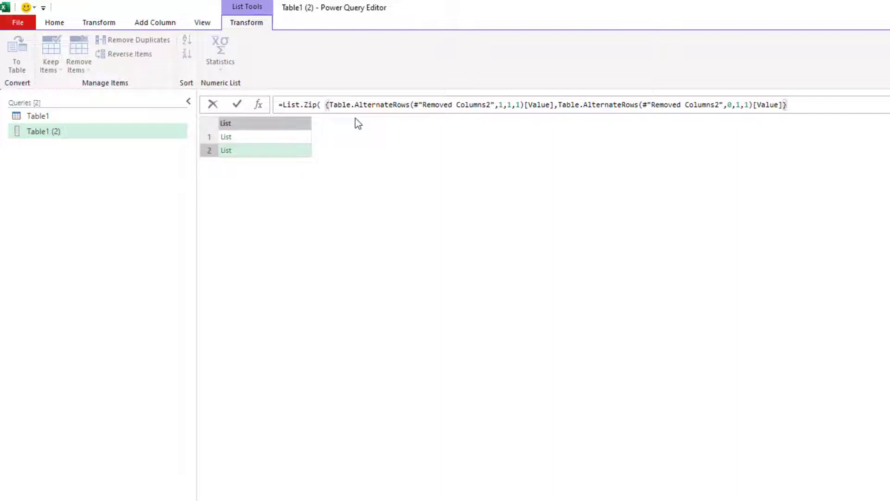
type(")")
key("Return")
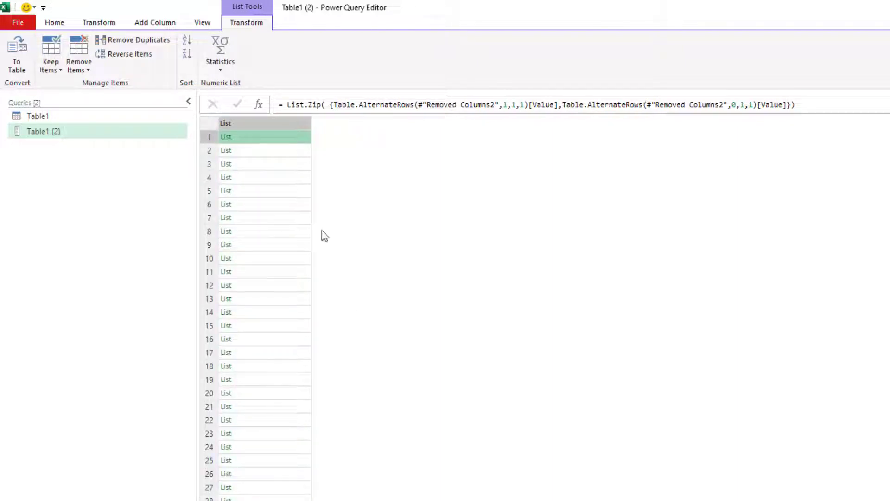
Preview the zipped lists in rows 2, 6 and 15.
left_click(258, 151)
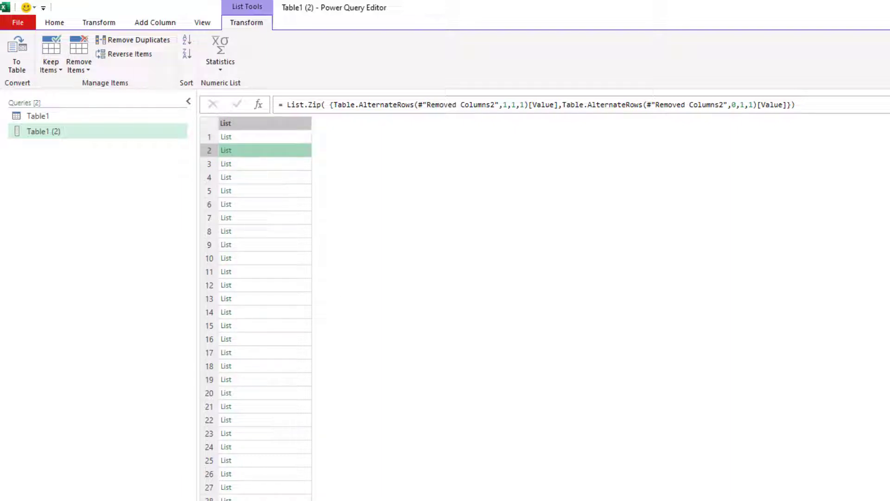
left_click(249, 205)
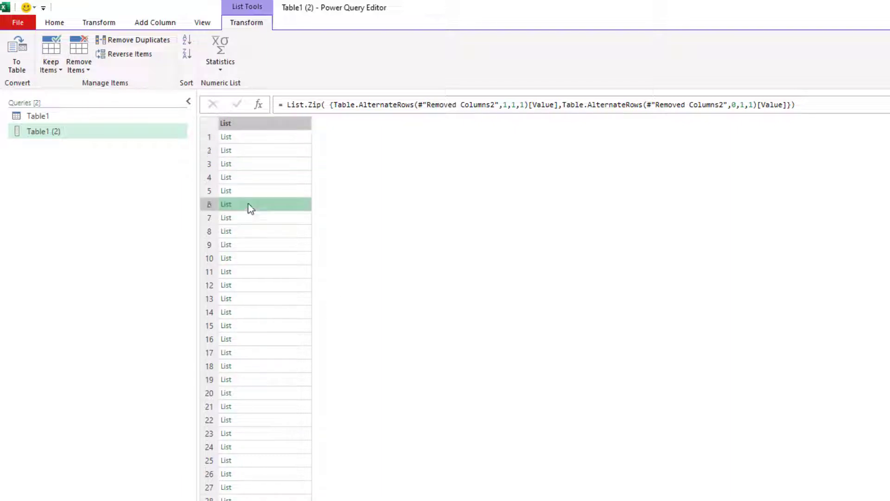
left_click(270, 327)
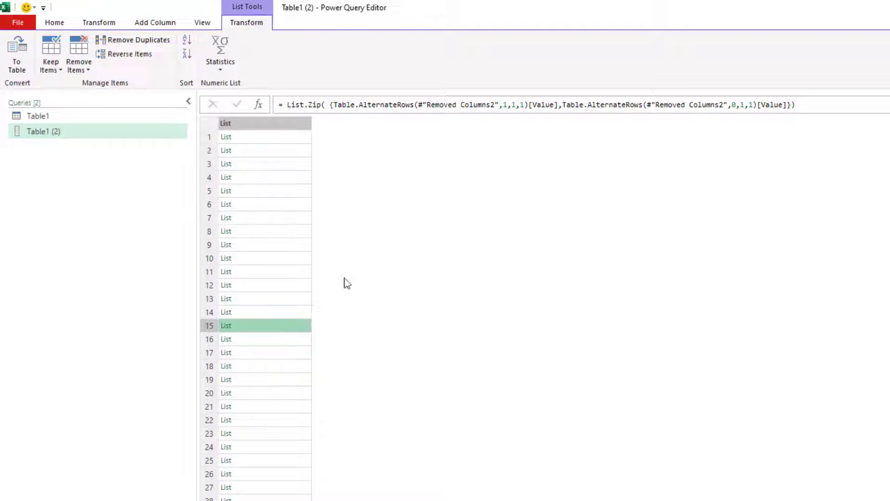
Insert Table.FromRows with an opening parenthesis in front of the List.Zip expression.
left_click(283, 106)
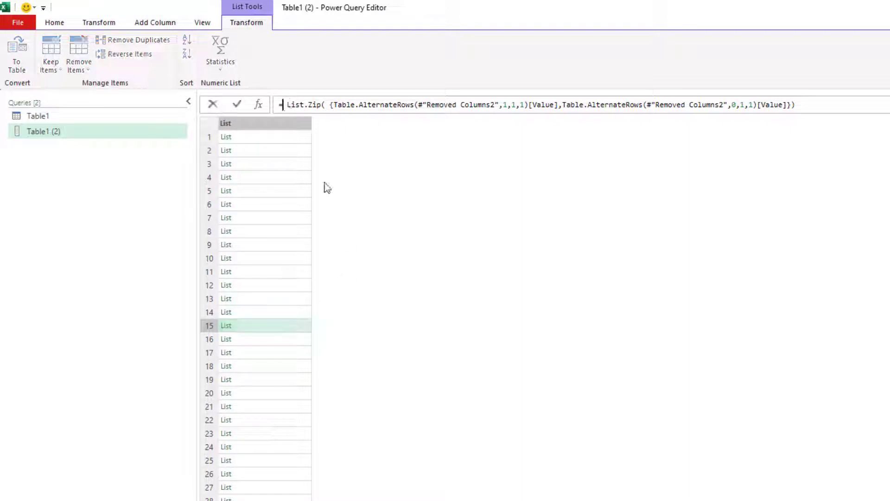
type("t")
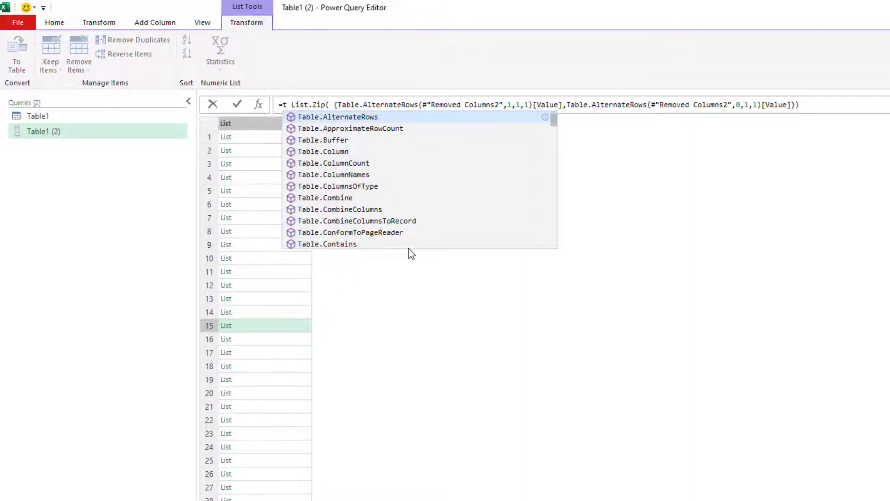
type(".fro")
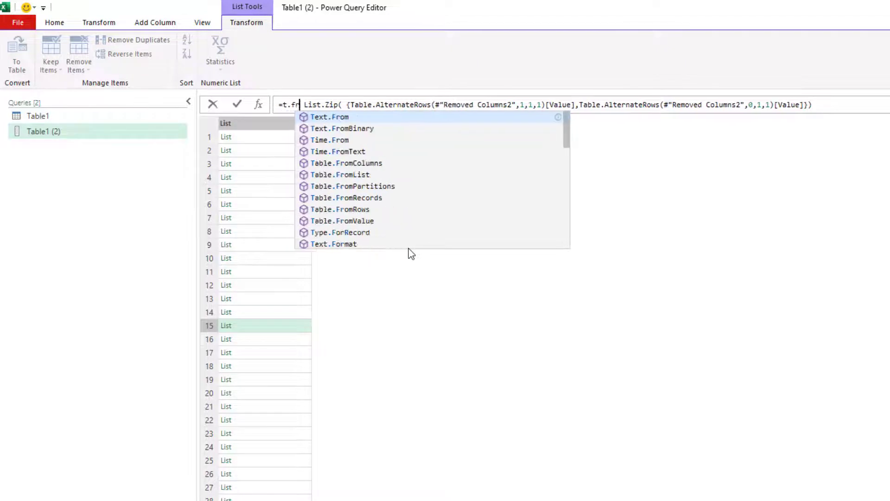
key("Tab")
type("()")
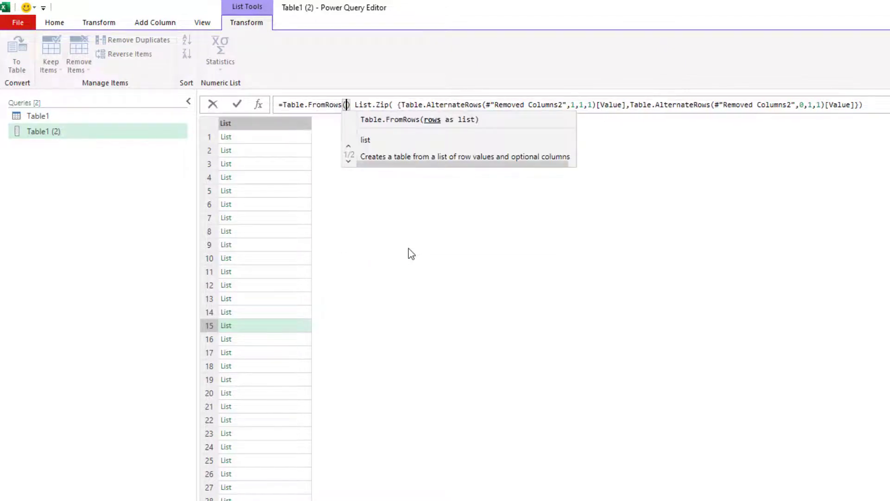
key("Right")
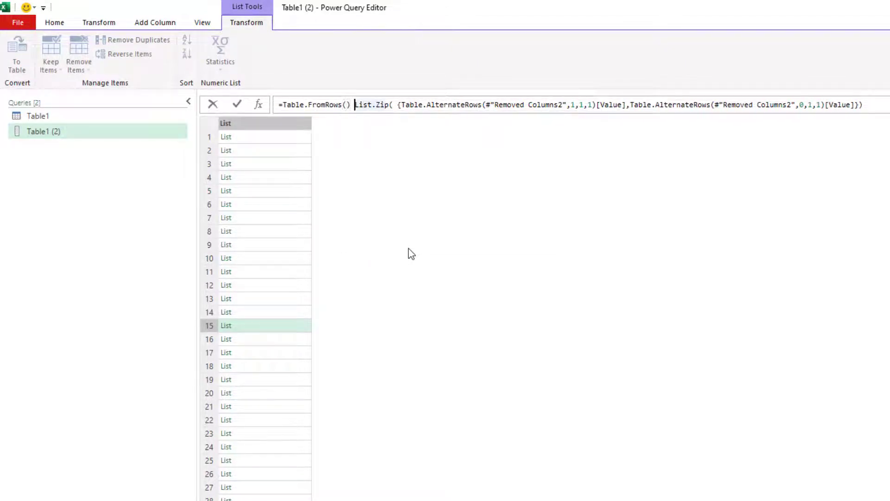
key("BackSpace")
key("BackSpace")
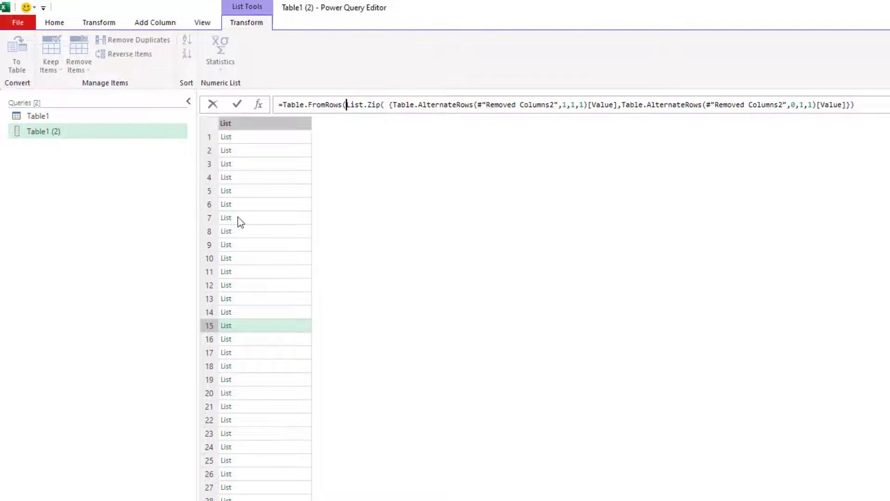
Complete the Table.FromRows formula with the column names {"Date","Number Of Paid Employee"} and apply it.
left_click(877, 109)
type(",")
type("{\"")
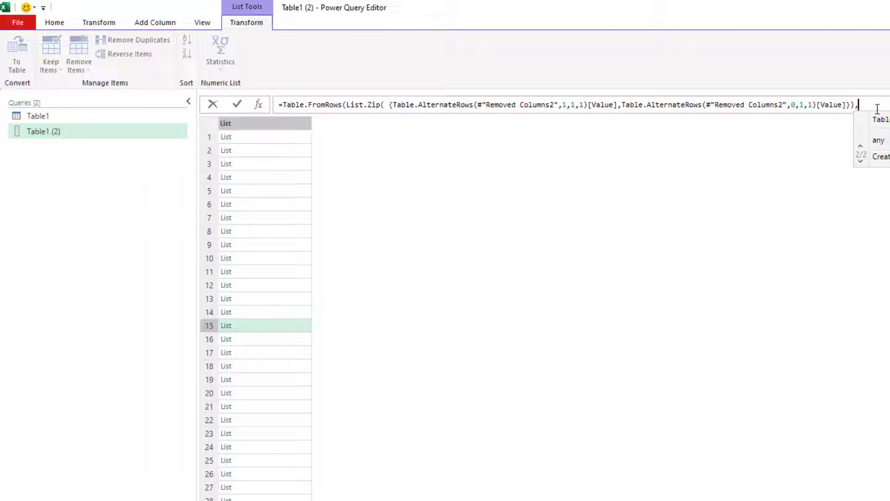
type("Date\",\"")
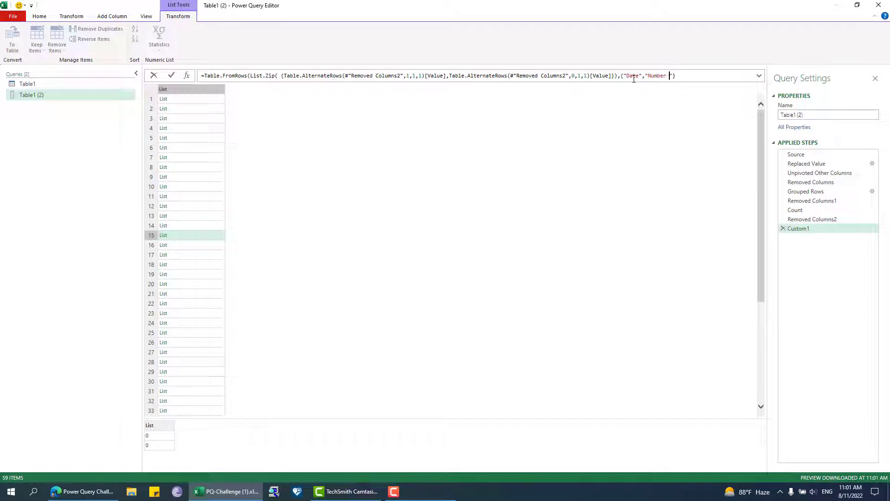
type("Number Of Paid Employee\"}")
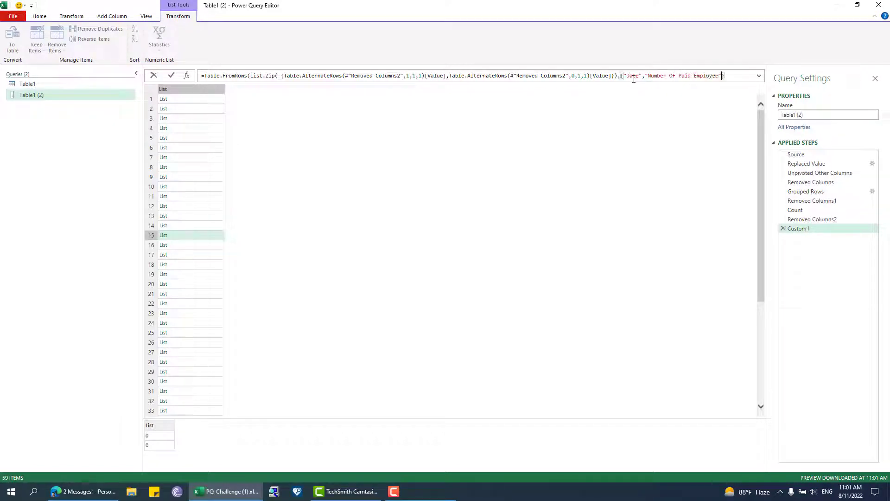
key("Return")
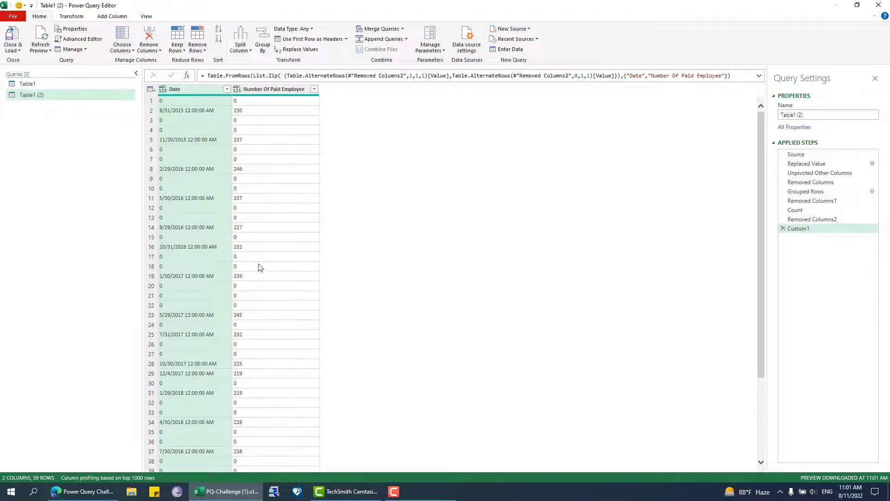
Review the Date and Number Of Paid Employee rows of the new table, including the zero entries.
scroll(312, 179, "down", 5)
scroll(171, 139, "up", 5)
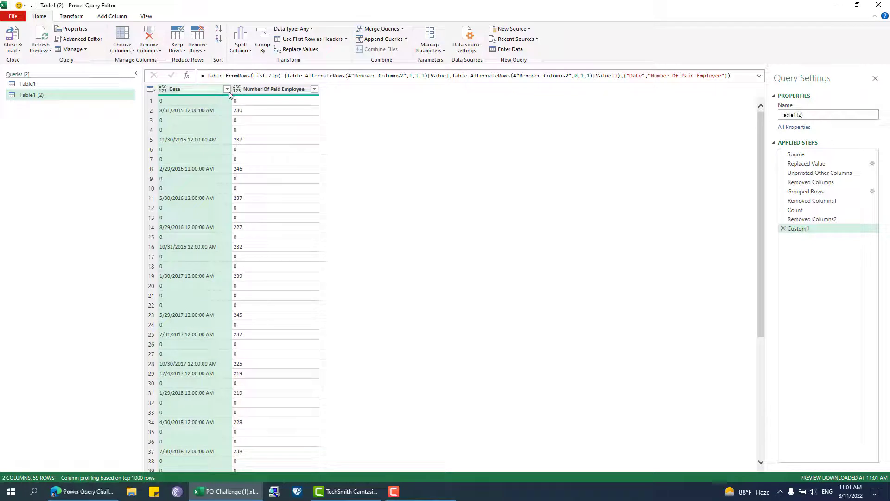
left_click(195, 103)
scroll(200, 207, "down", 5)
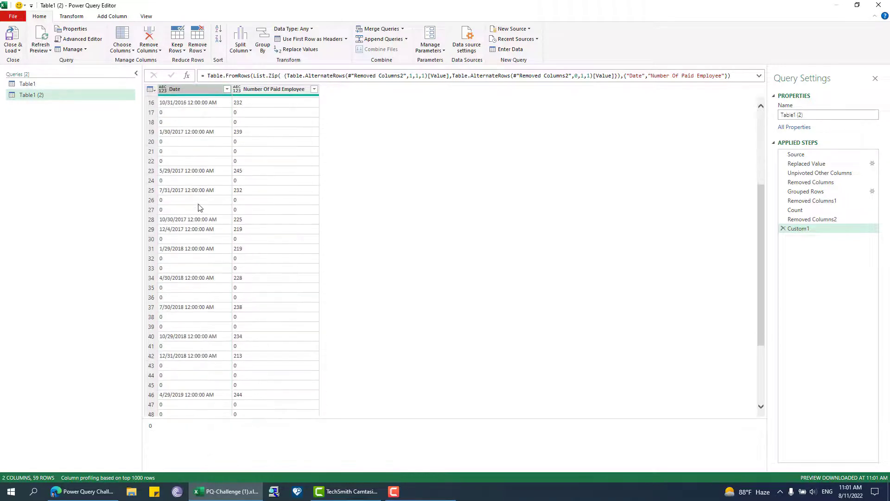
left_click(181, 142)
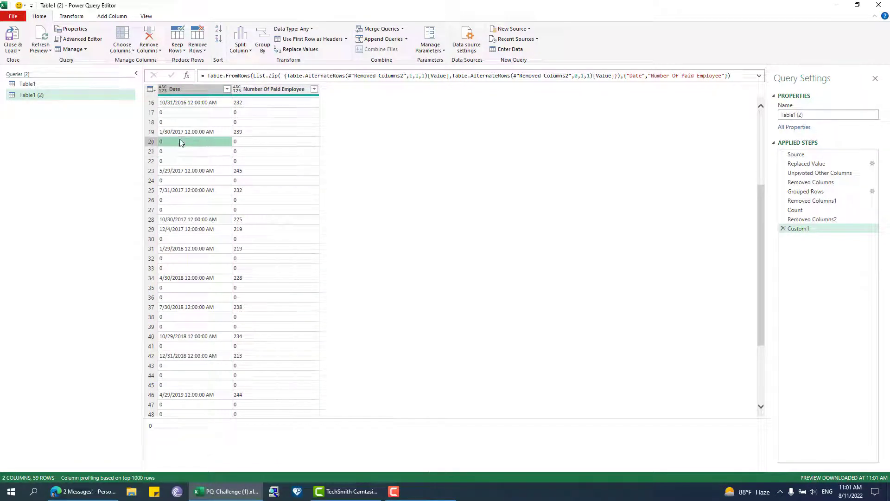
scroll(246, 152, "down", 4)
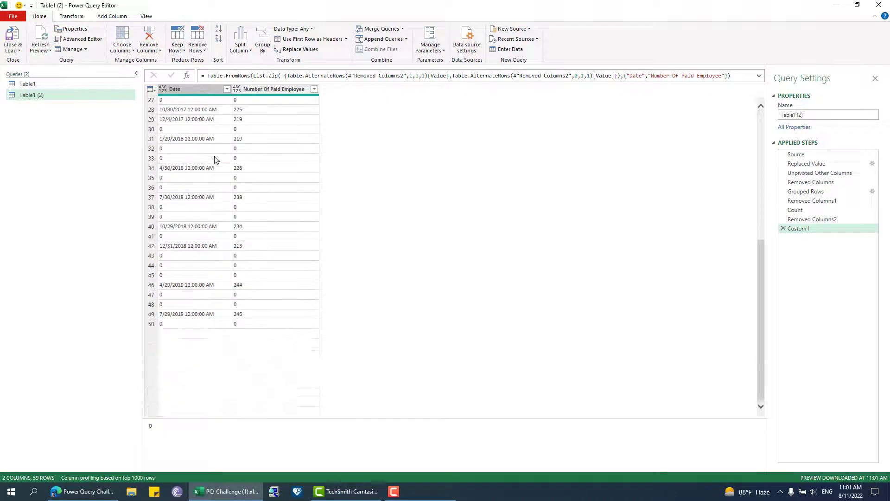
Filter the 0 entries out of the Date column and check the remaining dates.
left_click(227, 89)
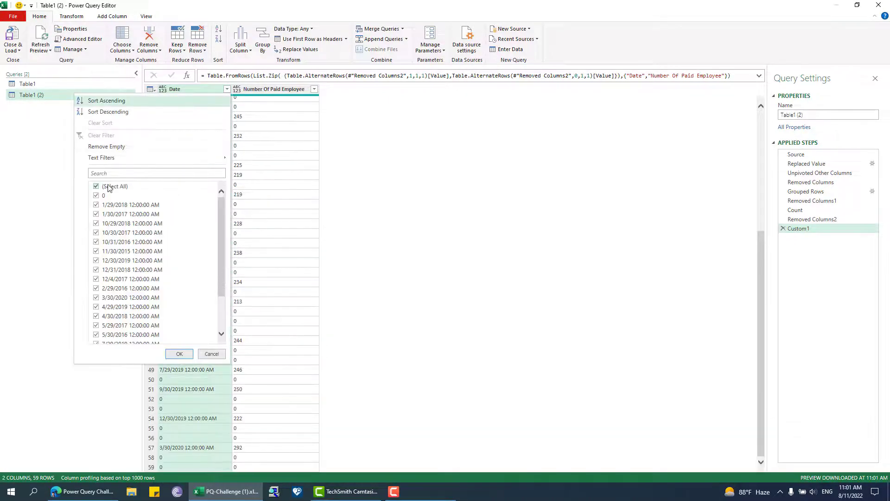
left_click(96, 196)
left_click(185, 354)
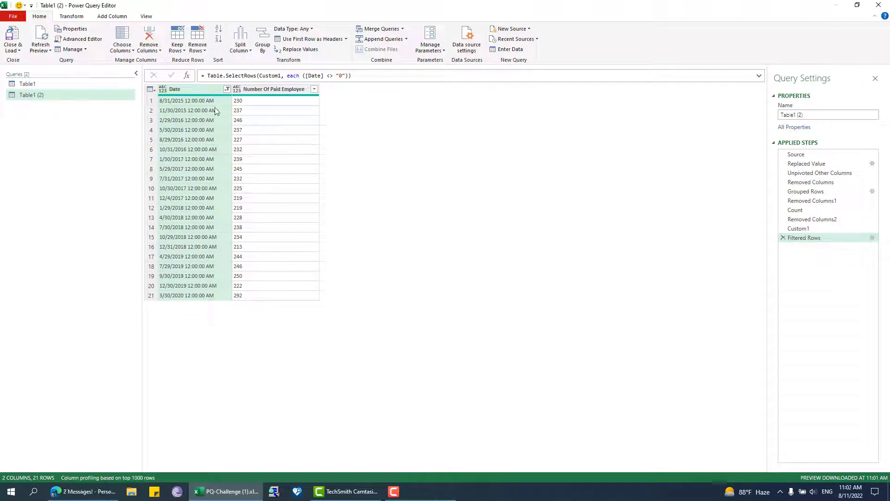
left_click(215, 104)
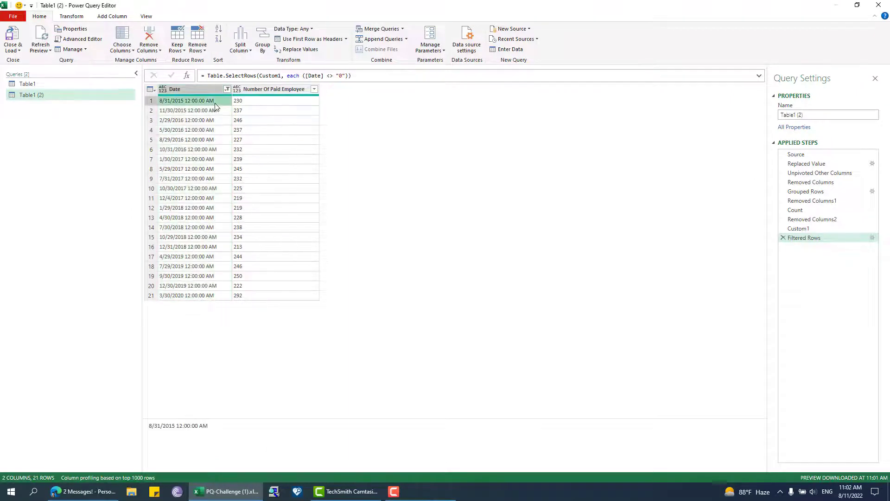
left_click(212, 149)
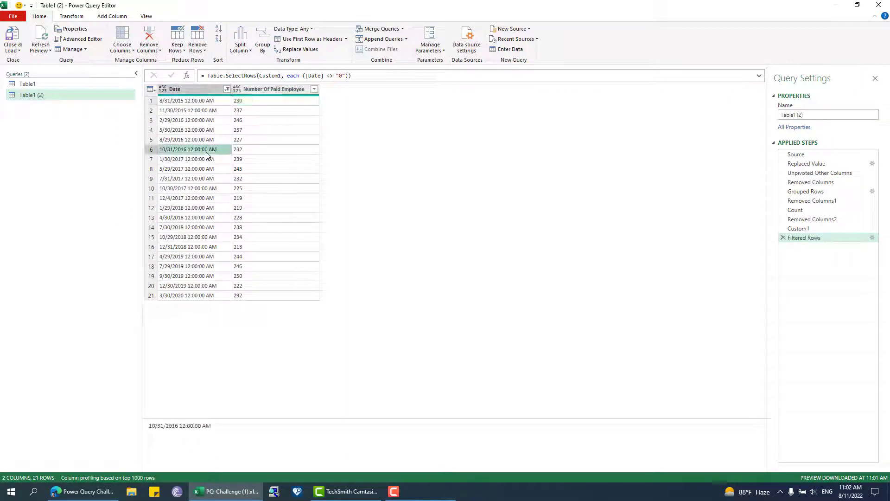
Change the row index in the Count step's formula to 2 and review the Filtered Rows result.
left_click(820, 210)
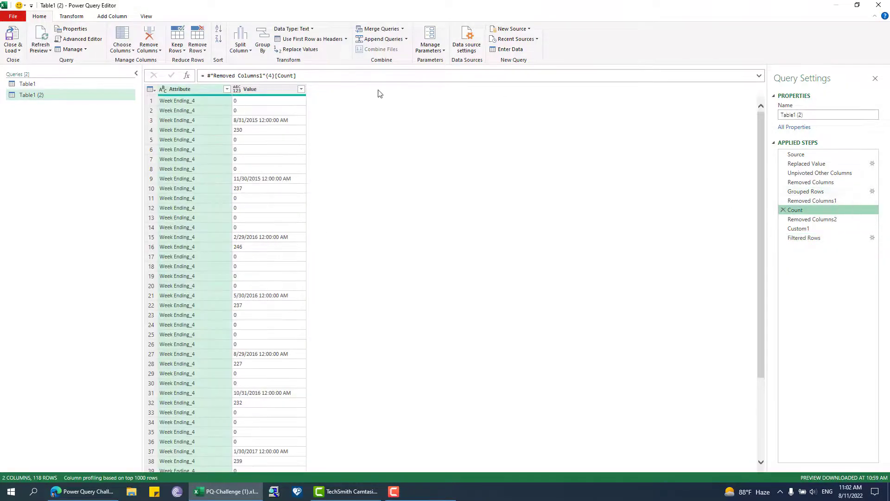
left_click(272, 76)
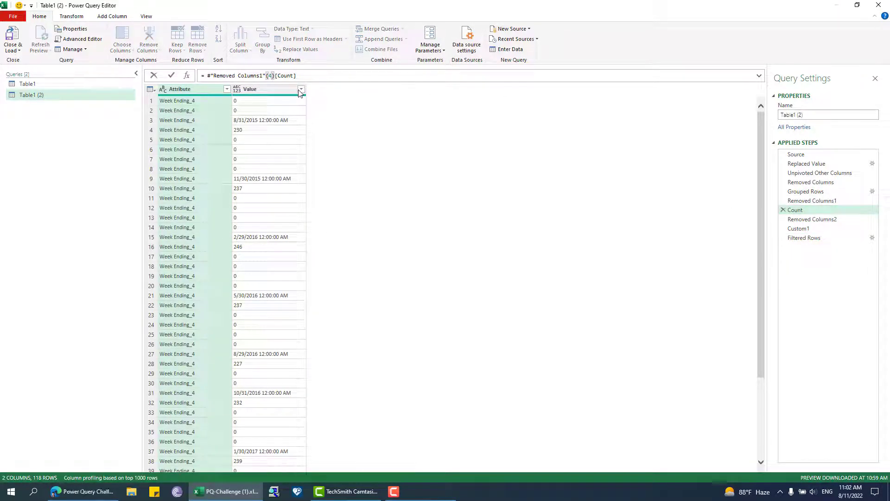
key("BackSpace")
type("2")
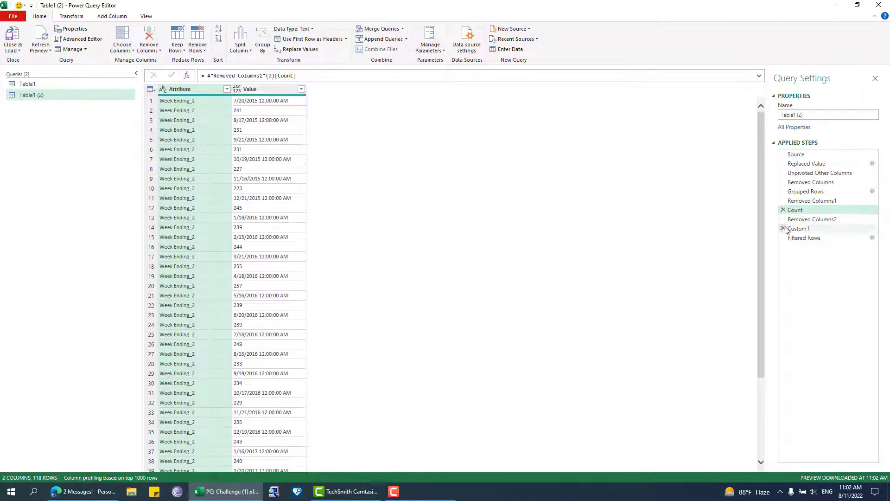
left_click(804, 238)
scroll(273, 215, "down", 7)
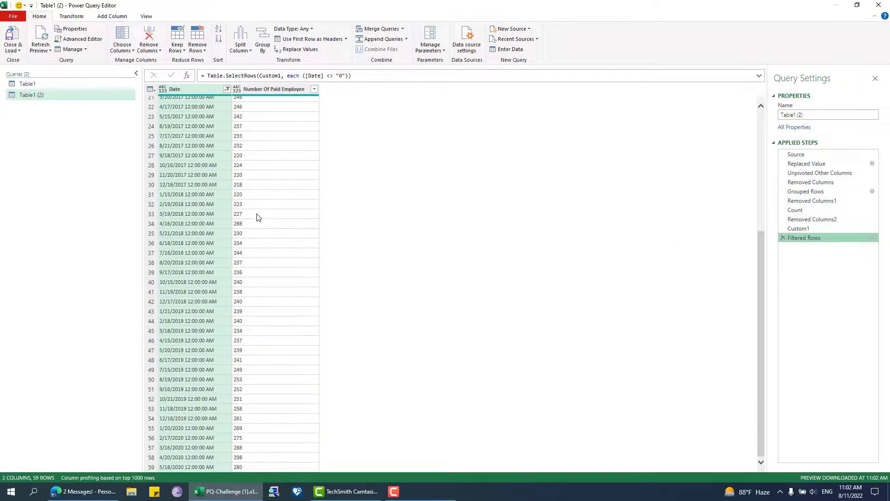
scroll(242, 210, "up", 7)
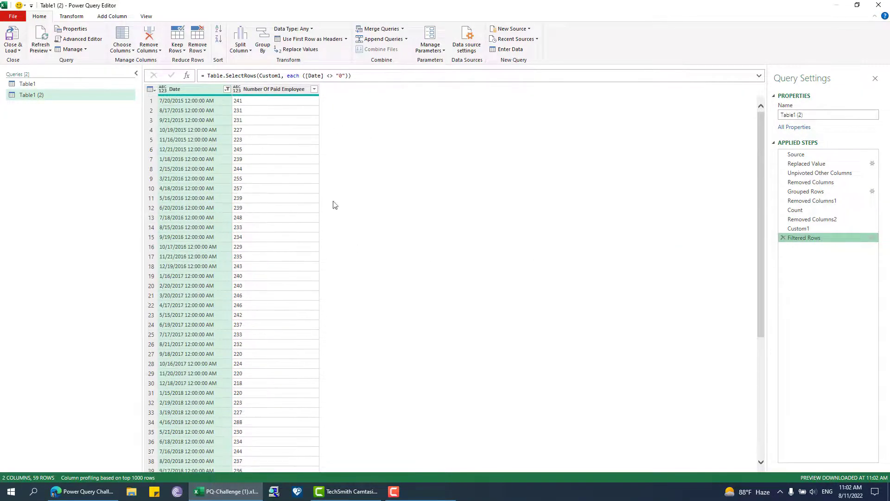
Convert the Date column to the Date type and replace that conversion with Date/Time.
left_click(163, 89)
left_click(199, 153)
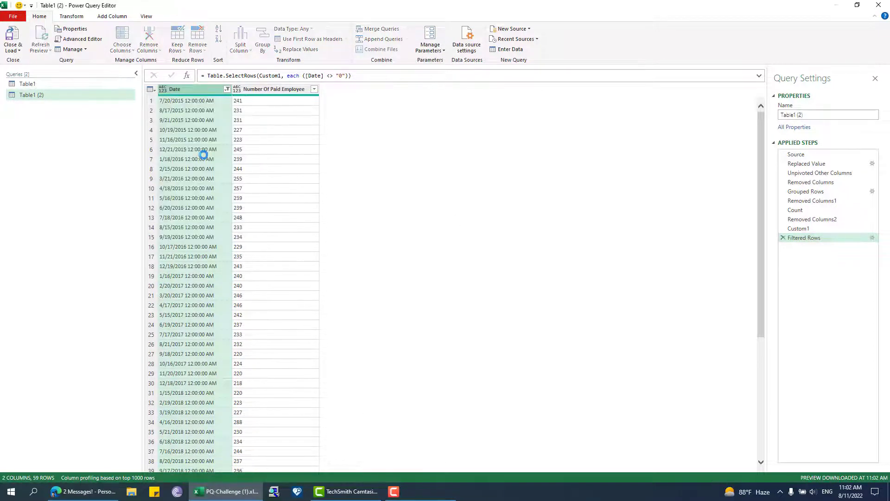
left_click(163, 90)
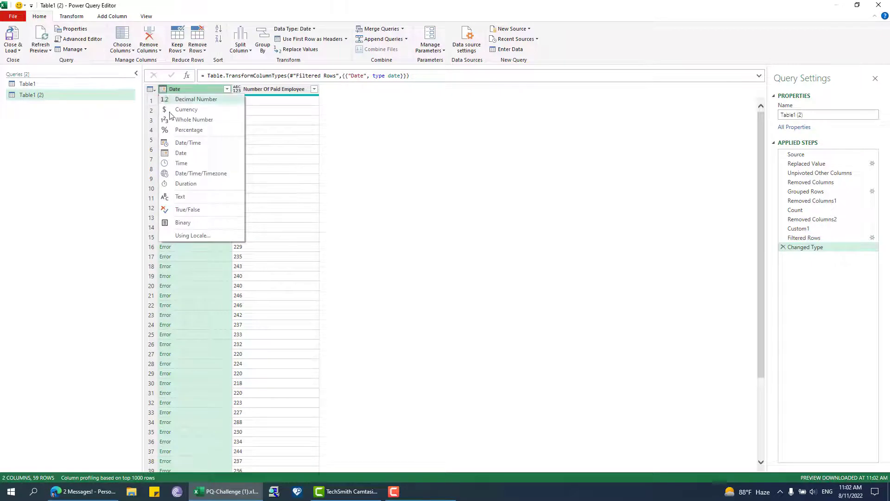
left_click(186, 143)
left_click(435, 268)
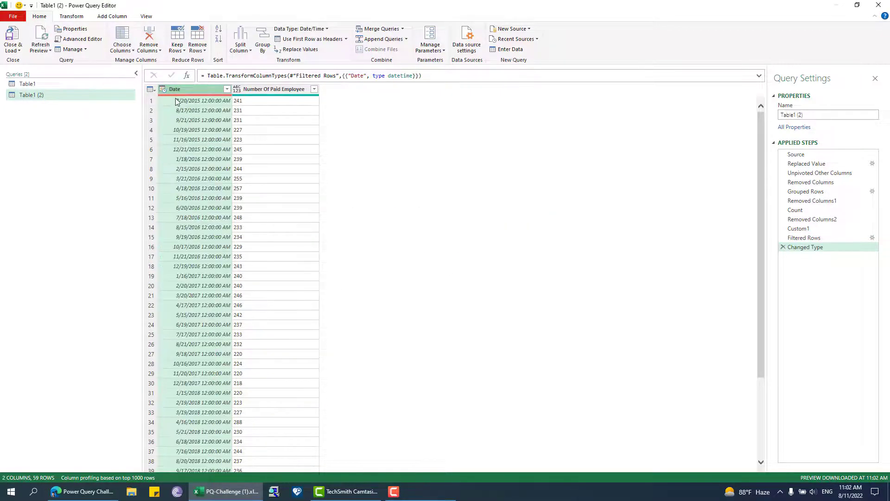
Convert the Date column from Date/Time to Date as a separate new step and review the rows.
left_click(163, 89)
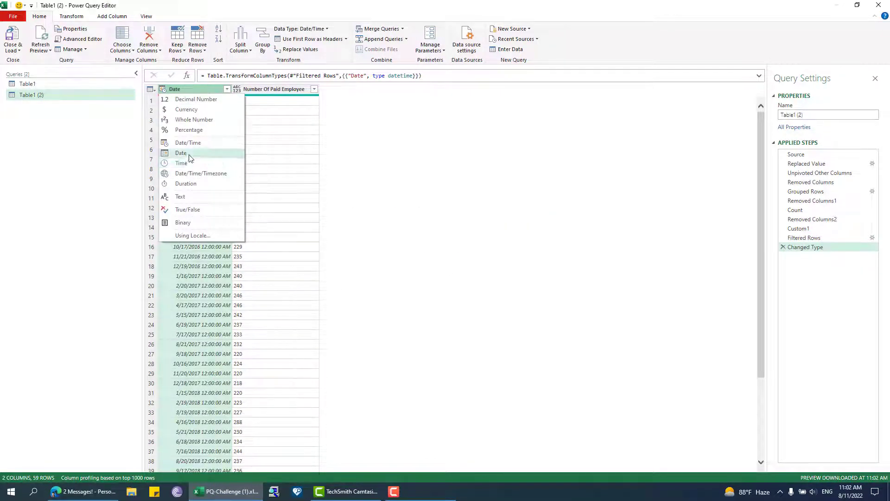
left_click(188, 154)
left_click(482, 270)
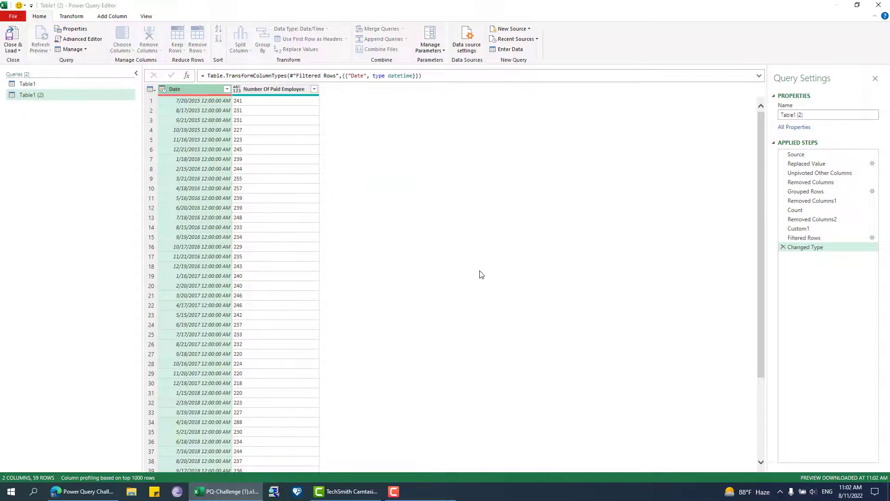
scroll(480, 274, "down", 7)
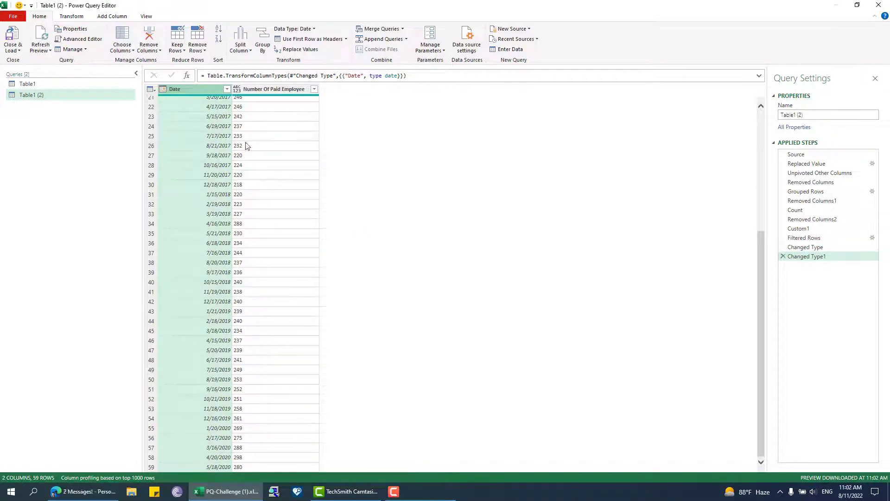
scroll(298, 132, "up", 7)
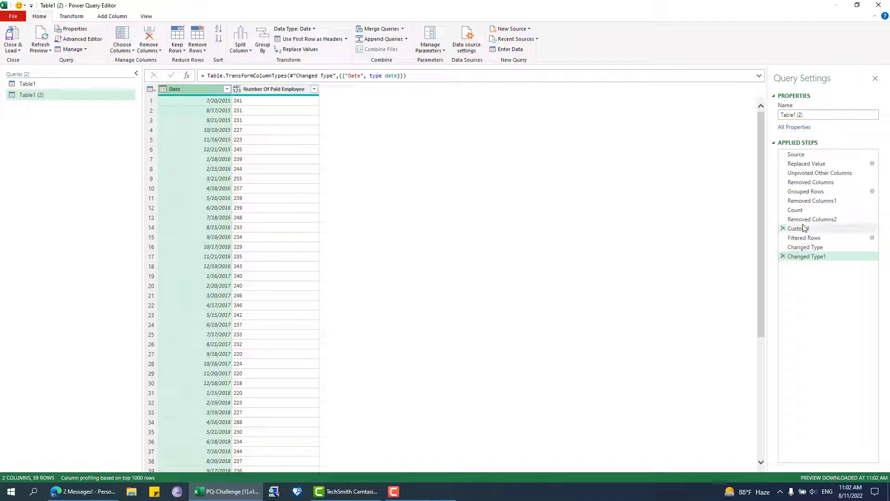
Open the query's full M code and duplicate the Count = #"Removed Columns1"{2}[Count] line directly below itself.
left_click(77, 40)
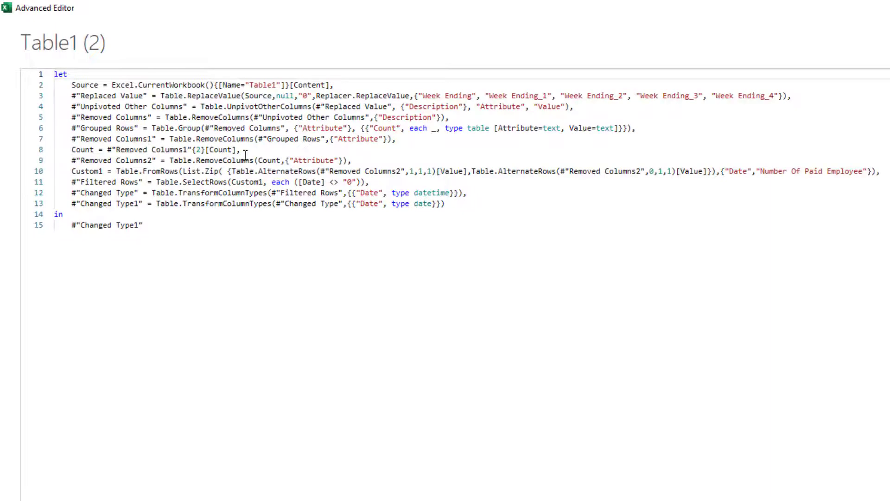
left_click(202, 151)
left_click(264, 156)
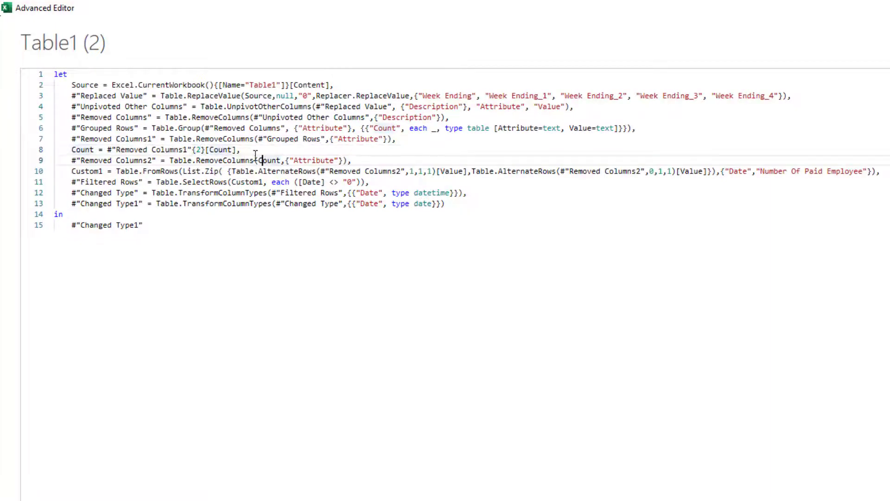
left_click_drag(242, 151, 68, 150)
key("ctrl+c")
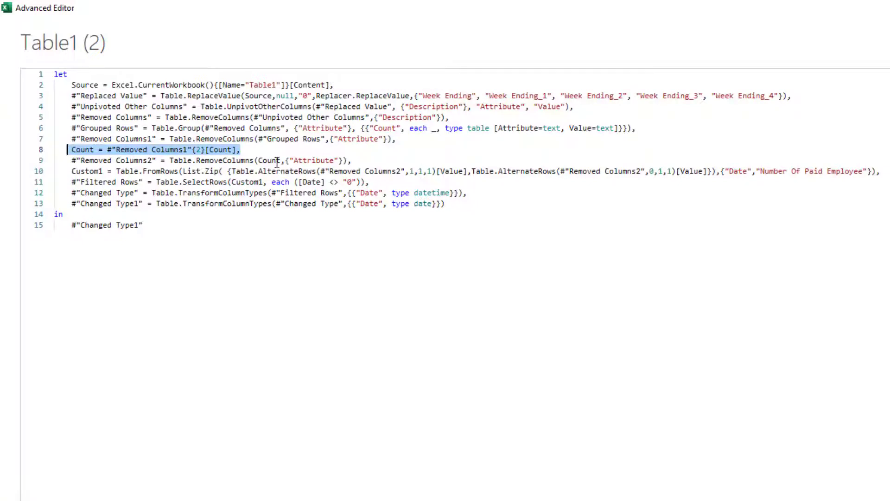
left_click(273, 151)
key("Return")
key("ctrl+v")
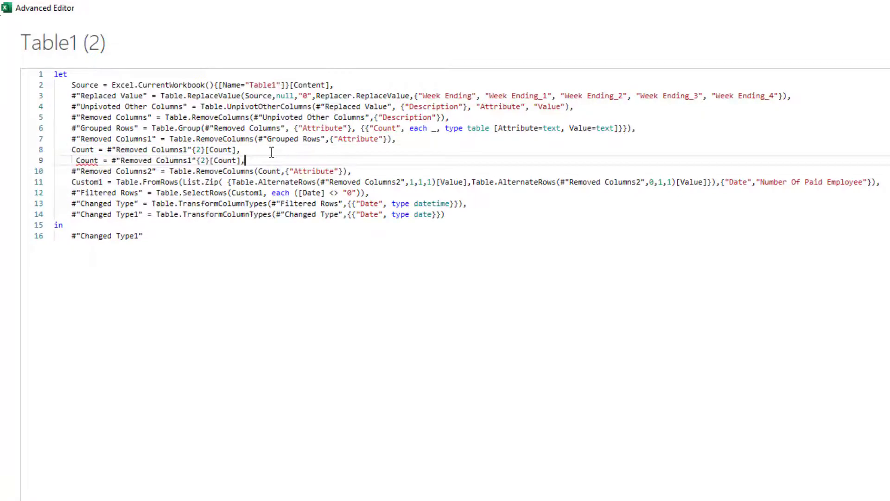
Rewrite the duplicated Count line as Count = InputTable, with a trailing comma.
key("BackSpace")
key("BackSpace")
key("BackSpace")
key("BackSpace")
key("BackSpace")
key("BackSpace")
key("BackSpace")
key("BackSpace")
key("BackSpace")
key("BackSpace")
key("BackSpace")
key("BackSpace")
key("BackSpace")
key("BackSpace")
key("BackSpace")
key("BackSpace")
key("BackSpace")
key("BackSpace")
key("BackSpace")
key("BackSpace")
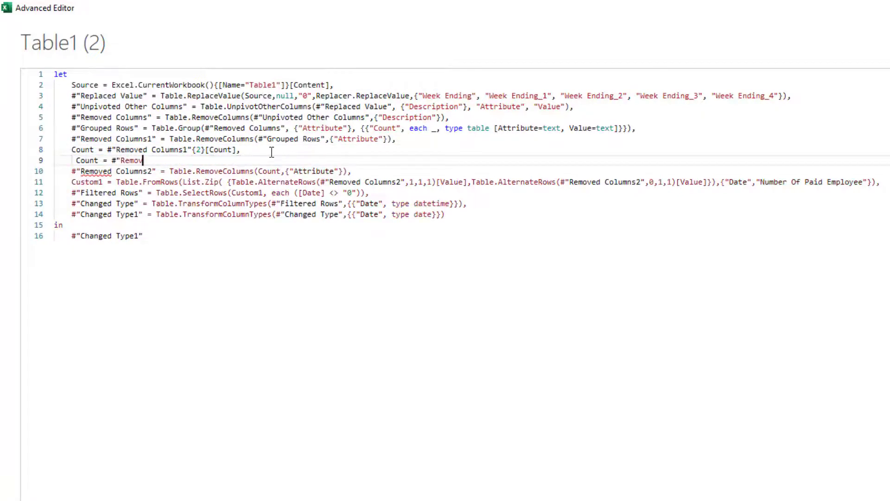
key("BackSpace")
key("BackSpace")
key("BackSpace")
key("BackSpace")
key("BackSpace")
key("BackSpace")
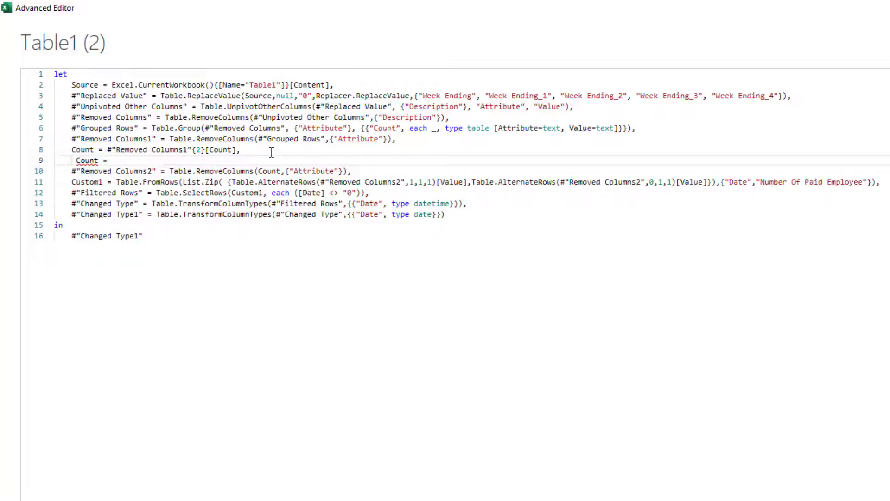
type("Input")
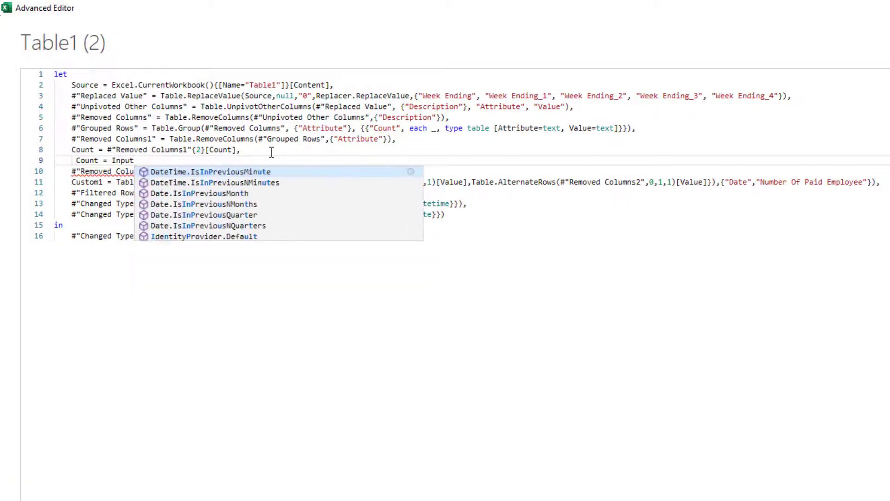
type("Table")
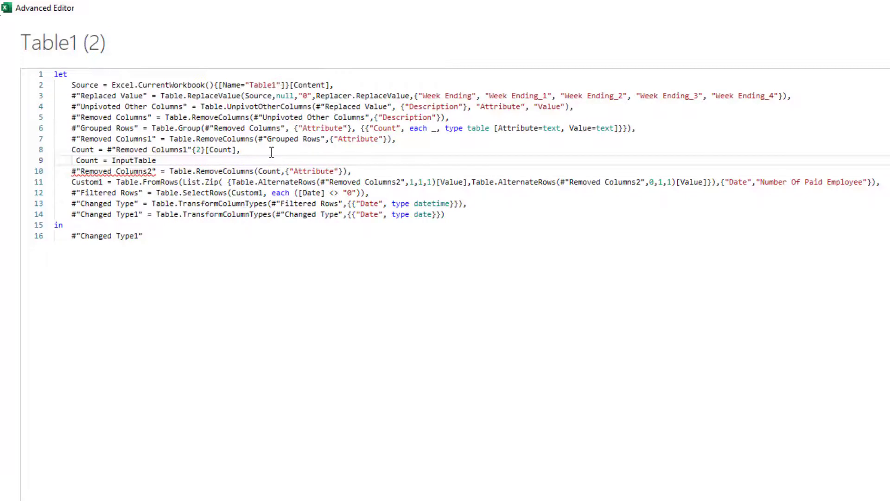
type(",")
Comment out the code lines from Source through the original Count line, above Count = InputTable.
double_click(148, 161)
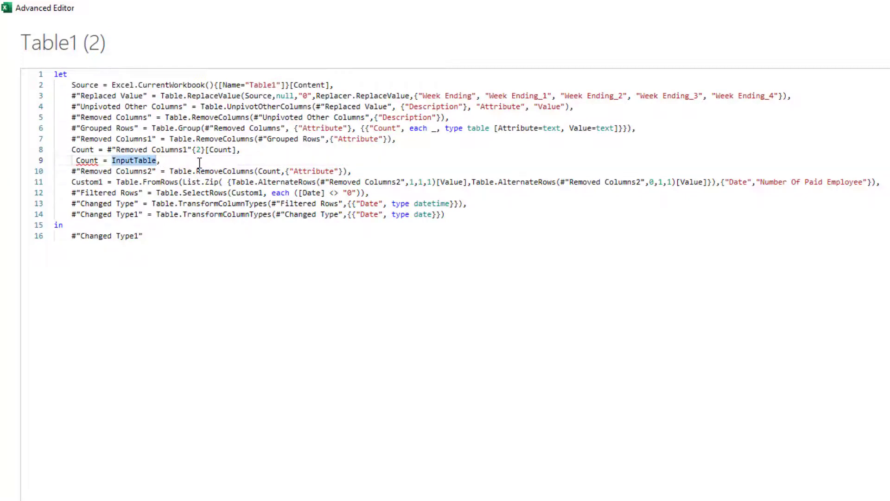
left_click_drag(291, 147, 8, 89)
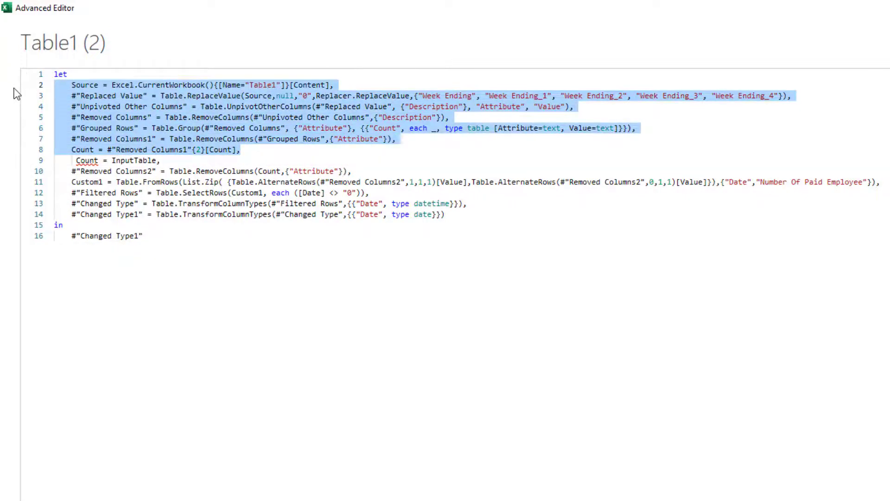
key("ctrl+slash")
Add the function header (InputTable as table) as table=> on a new line above let and apply the code.
key("Up")
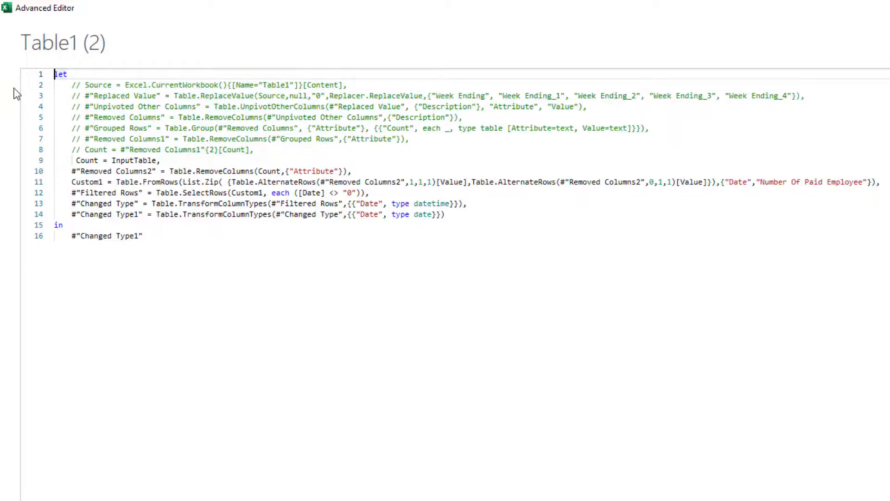
key("Return")
key("Up")
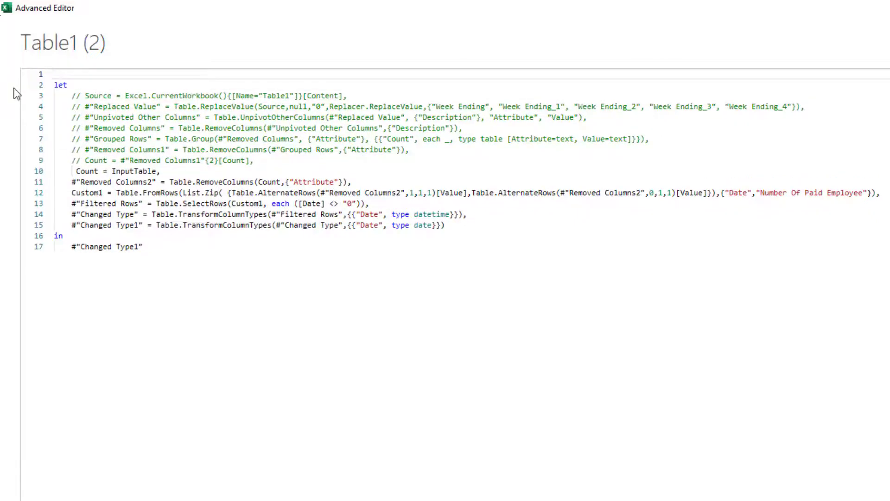
type("(InputTable")
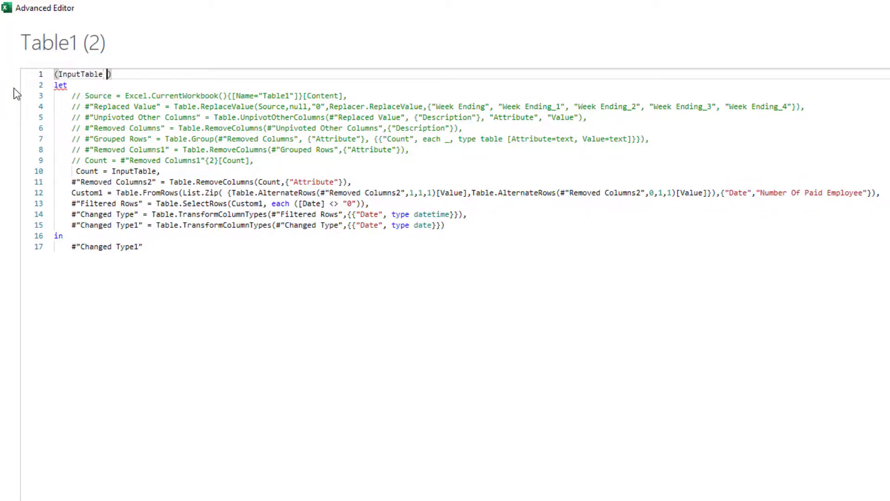
type(" as table)")
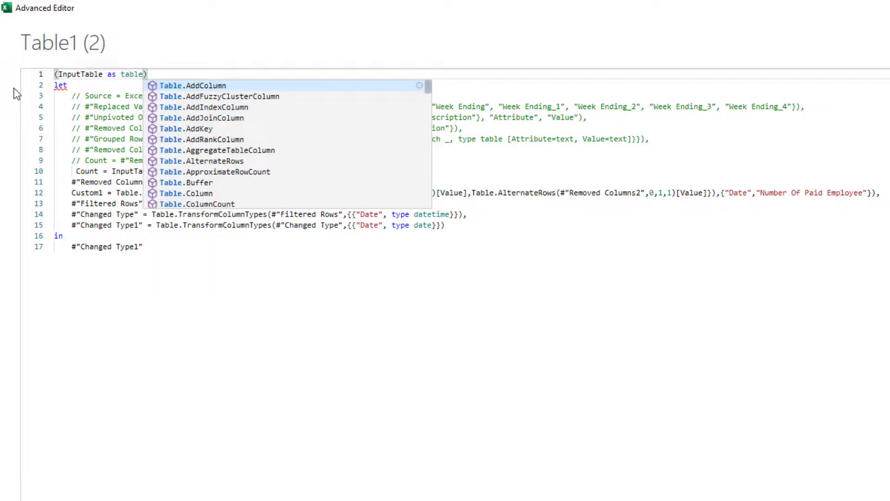
type(" as table=>")
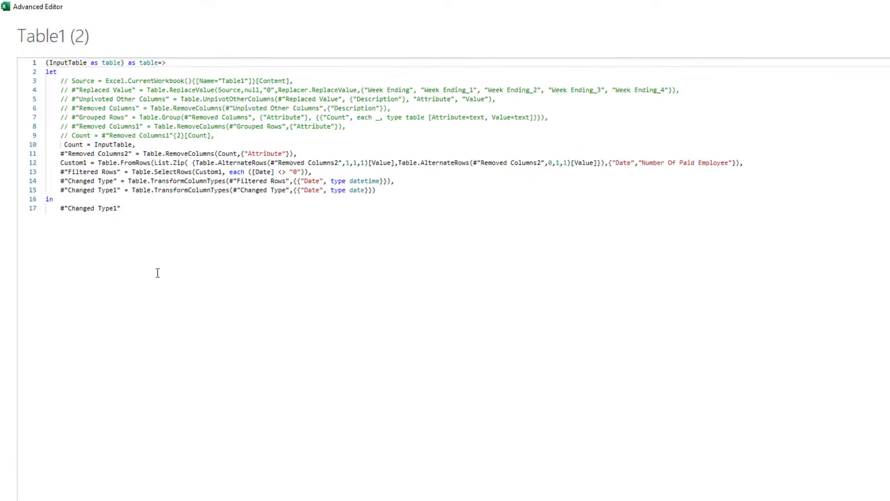
left_click(823, 461)
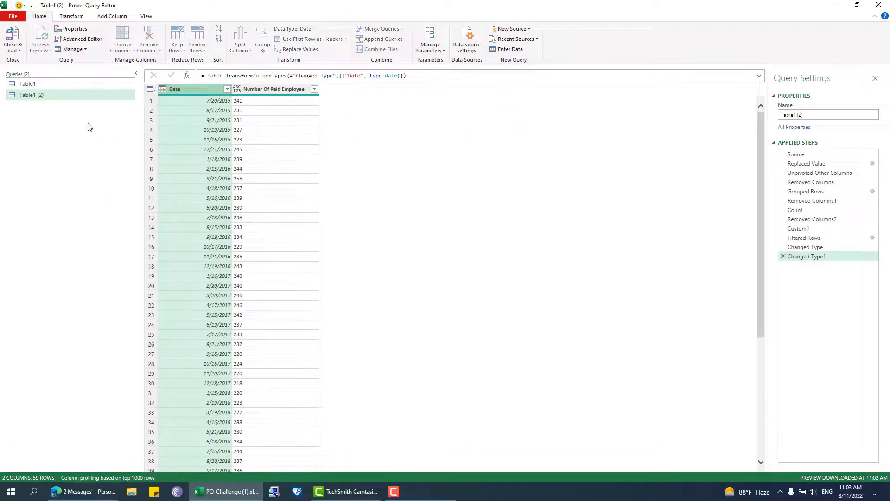
Rename the new function query fxCleaner and open the Table1 query.
left_click_drag(820, 114, 631, 114)
type("fxCleaner")
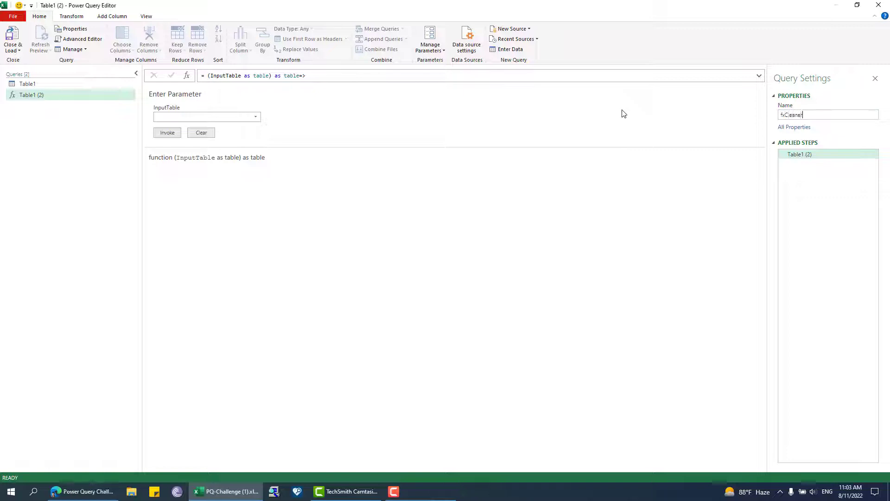
key("Return")
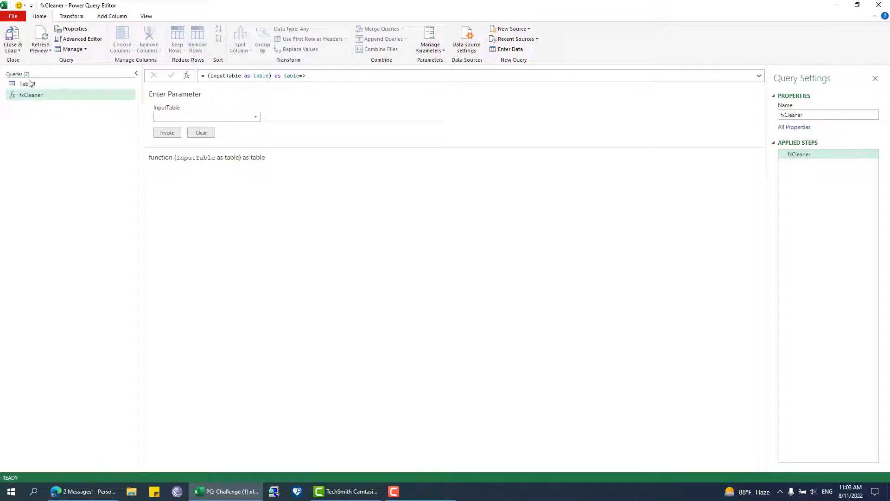
left_click(30, 84)
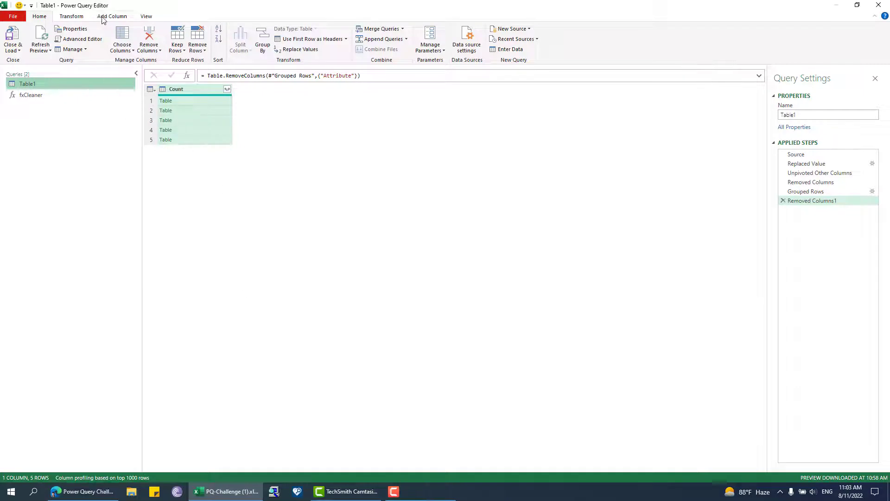
Invoke the fxCleaner custom function on Table1 as a new fxCleaner column, using the Count column for InputTable.
left_click(80, 22)
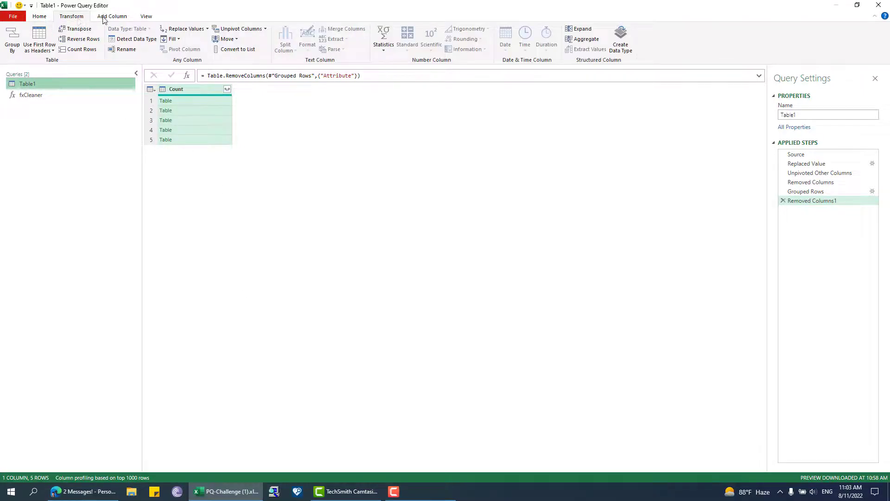
left_click(107, 16)
left_click(69, 39)
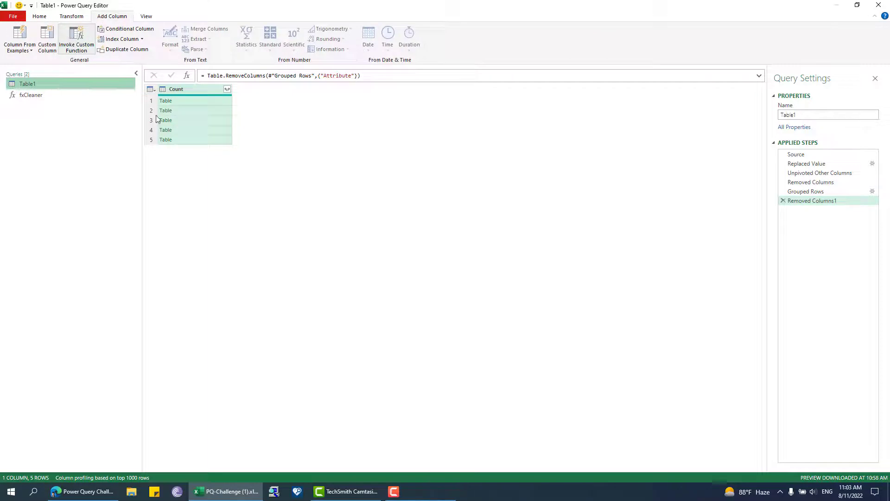
left_click(365, 255)
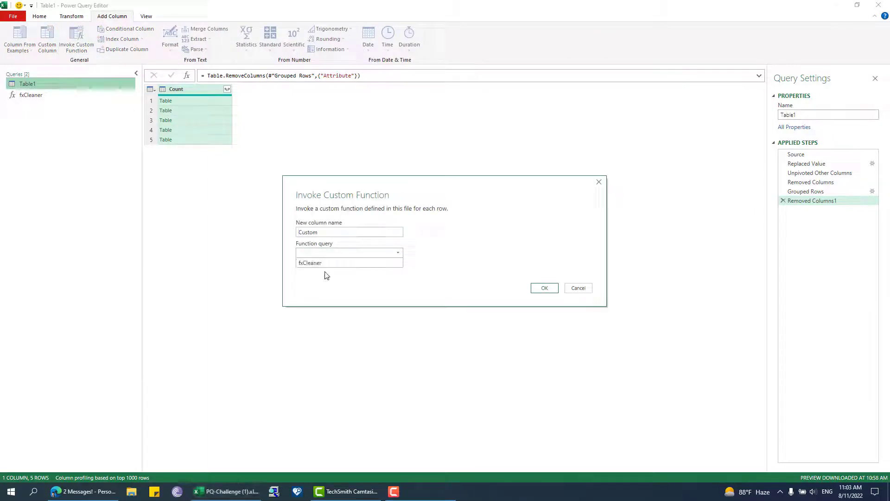
left_click(322, 264)
left_click(307, 274)
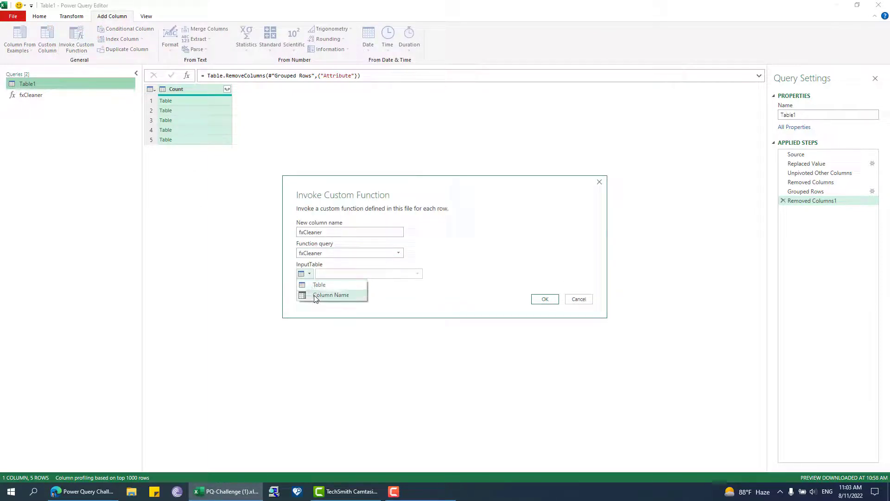
left_click(320, 295)
left_click(394, 274)
left_click(349, 284)
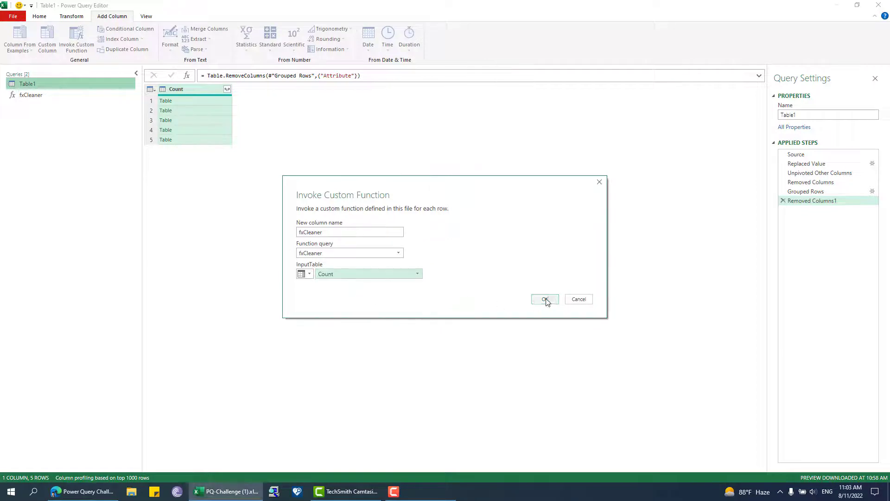
left_click(545, 299)
Preview several tables in the fxCleaner column and remove the Count column.
left_click(259, 103)
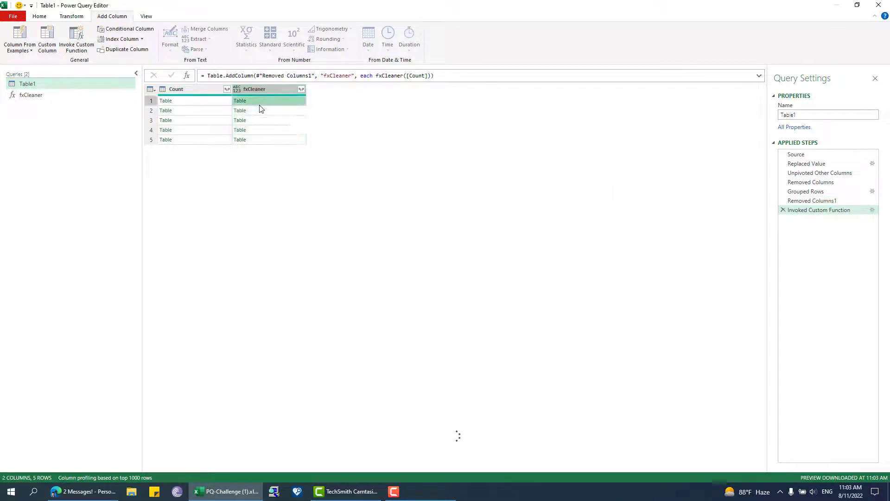
left_click(271, 141)
left_click(270, 113)
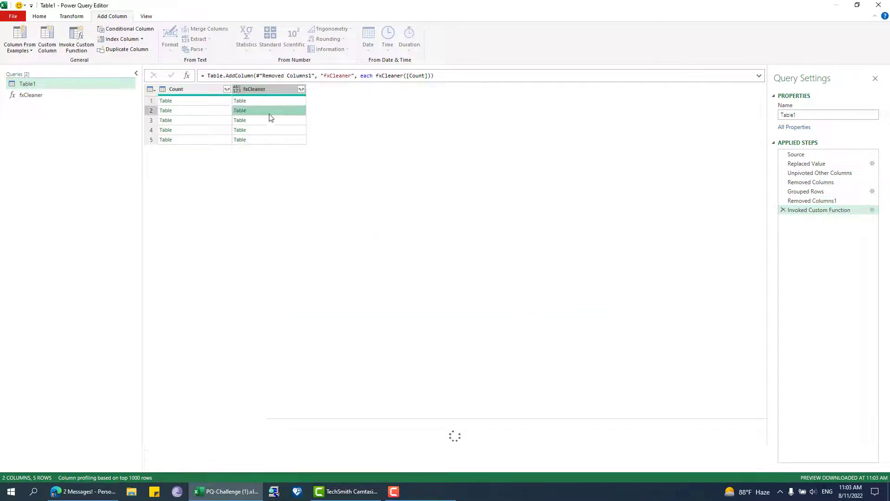
right_click(214, 91)
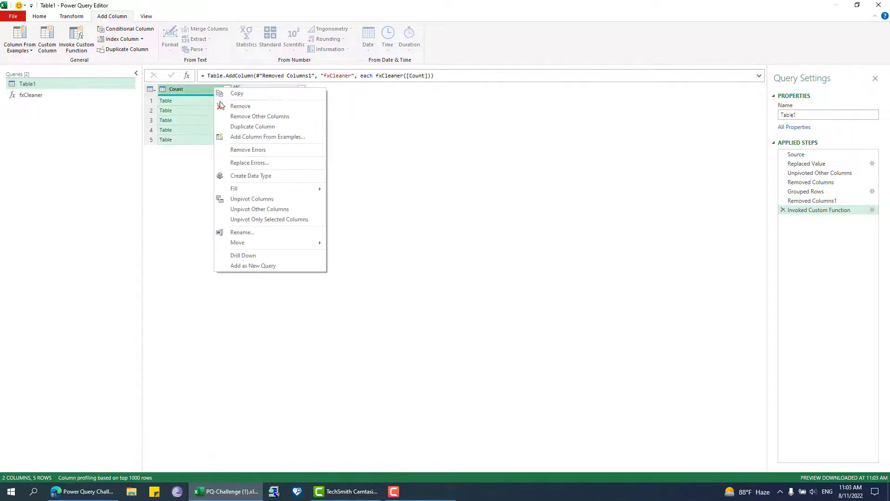
left_click(235, 110)
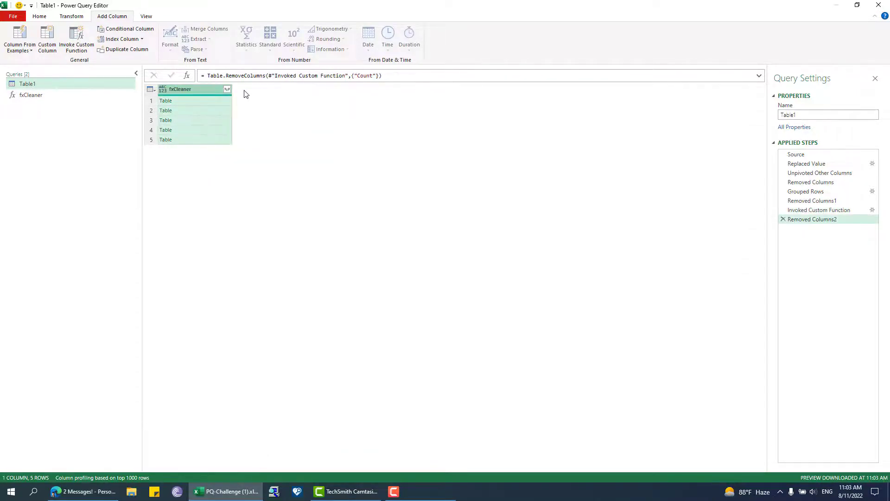
Expand the fxCleaner column into all its columns, keeping the original column name as prefix, and look through the rows.
left_click(227, 89)
left_click(213, 192)
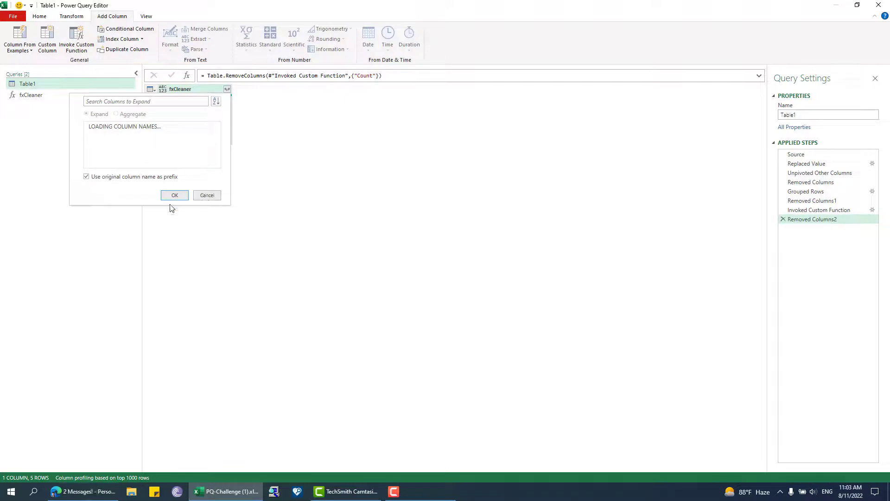
left_click(171, 198)
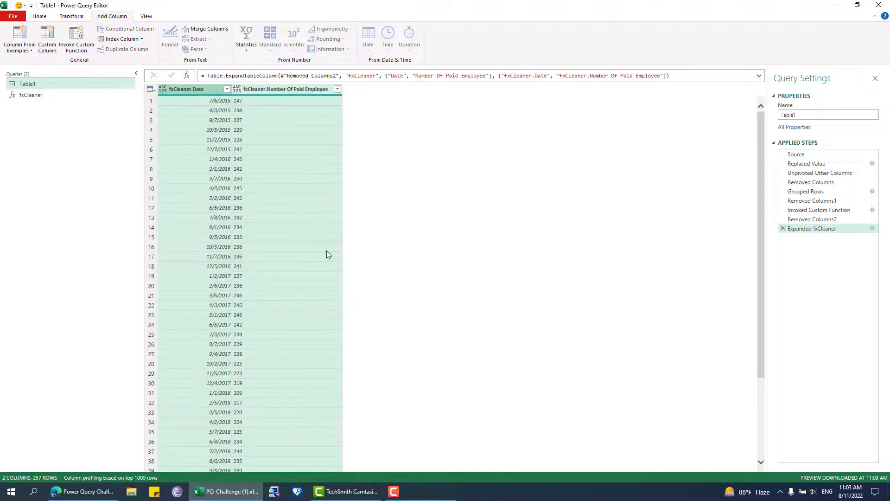
scroll(327, 260, "down", 20)
scroll(328, 261, "up", 20)
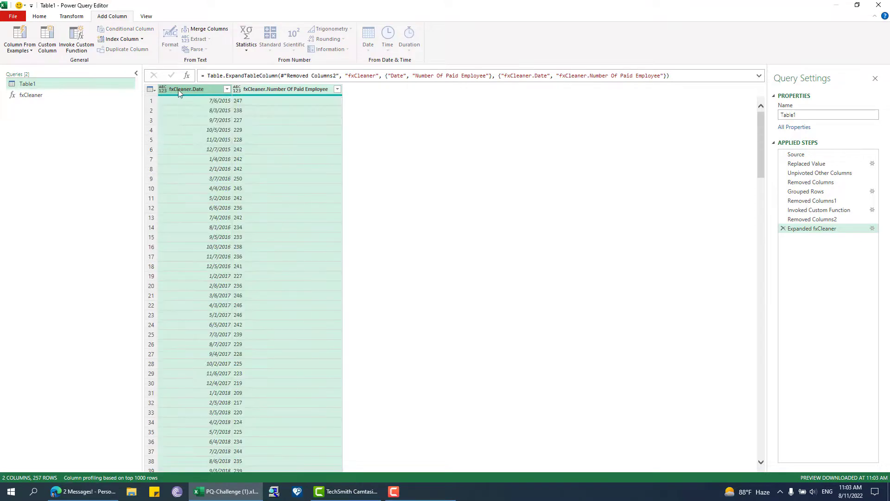
Set the fxCleaner.Date column's data type to Date and sort it in ascending order.
left_click(161, 90)
left_click(180, 152)
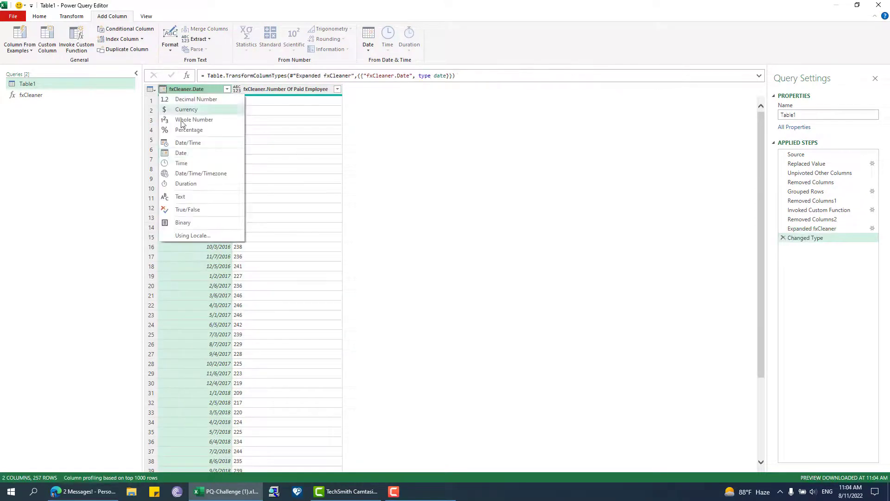
left_click(227, 89)
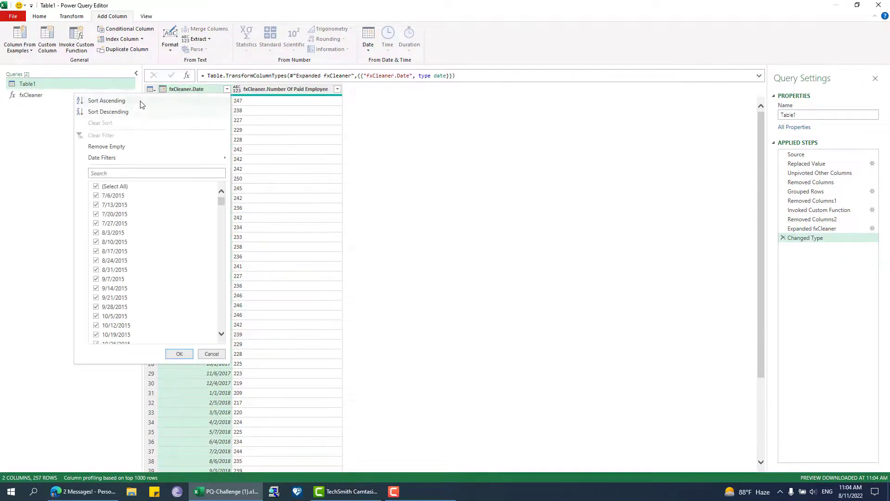
left_click(106, 101)
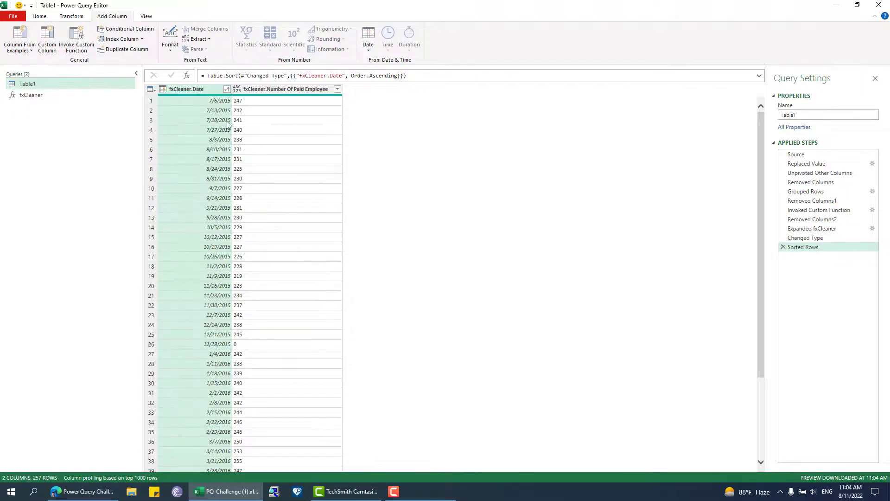
scroll(237, 116, "down", 3)
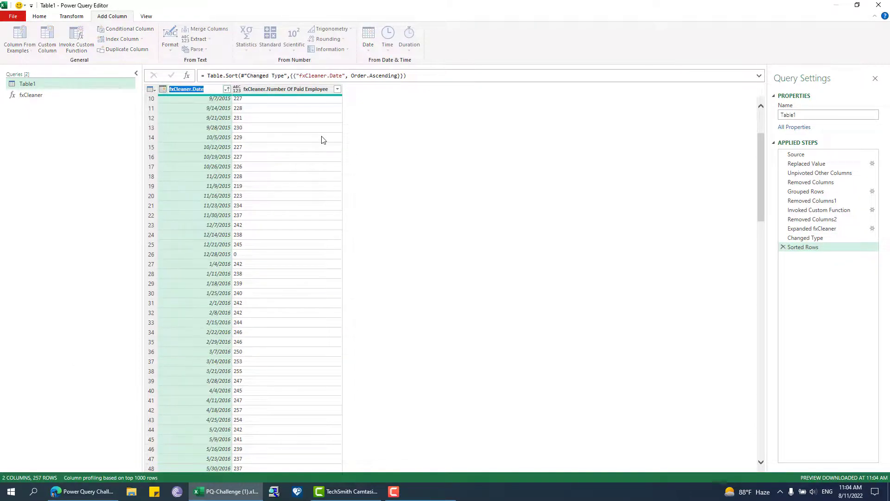
Edit the Expanded fxCleaner step, loading the full column list and clearing the default column name prefix.
left_click(840, 231)
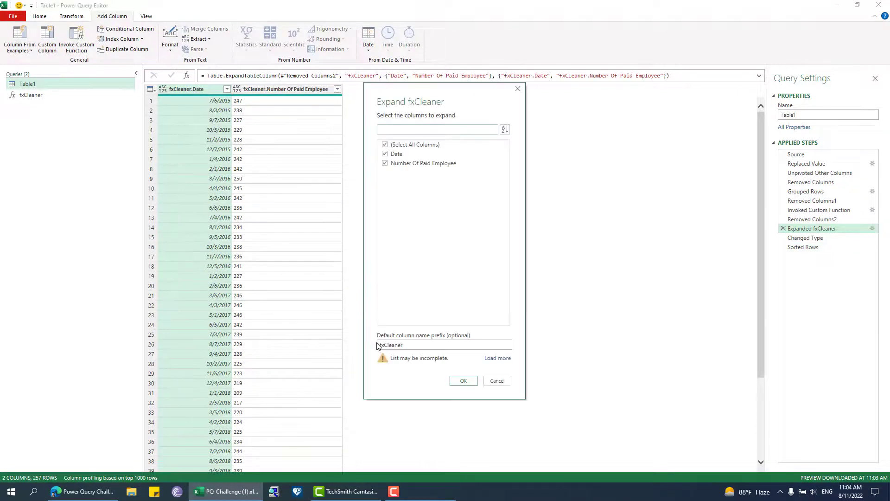
left_click(496, 358)
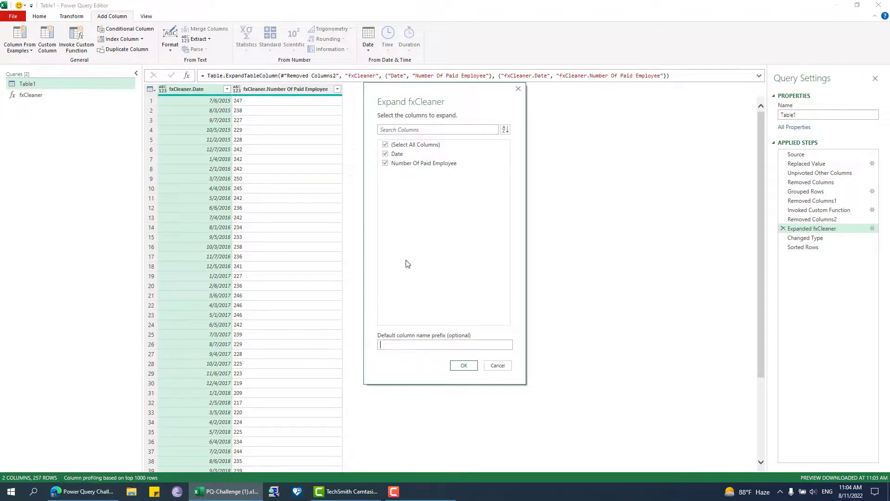
left_click(470, 366)
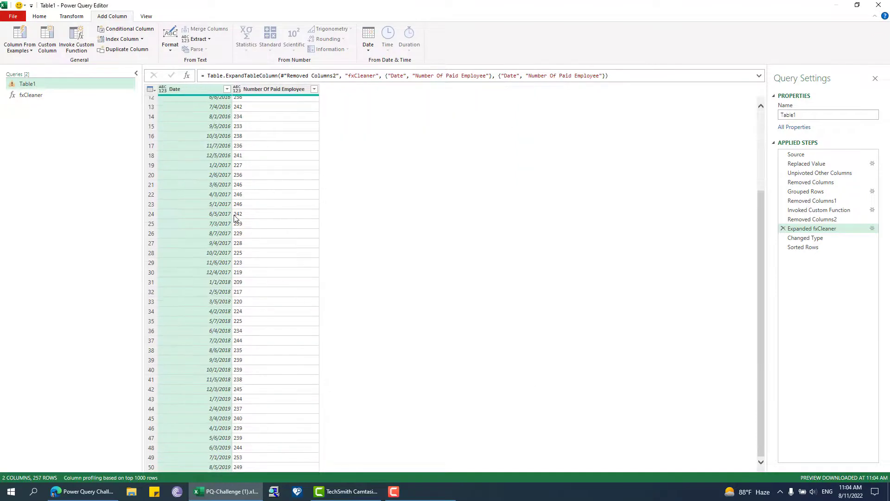
Delete the Sorted Rows and Changed Type steps that follow Expanded fxCleaner.
left_click(787, 248)
left_click(783, 247)
left_click(784, 238)
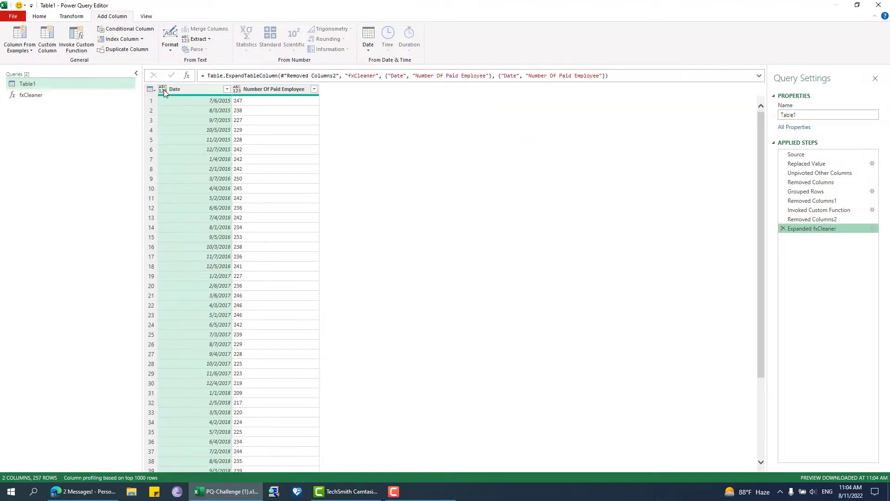
Set the Date column's data type to Date, sort it in ascending order and check the rows.
left_click(162, 89)
left_click(182, 153)
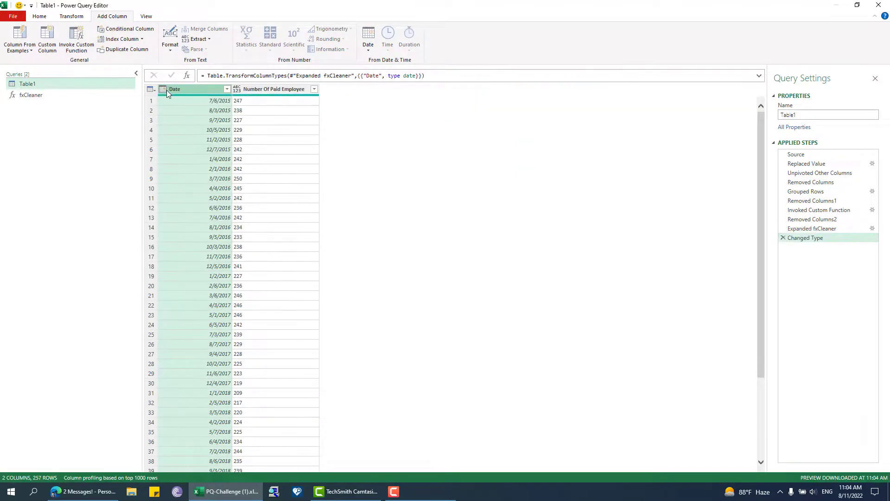
left_click(162, 90)
left_click(227, 89)
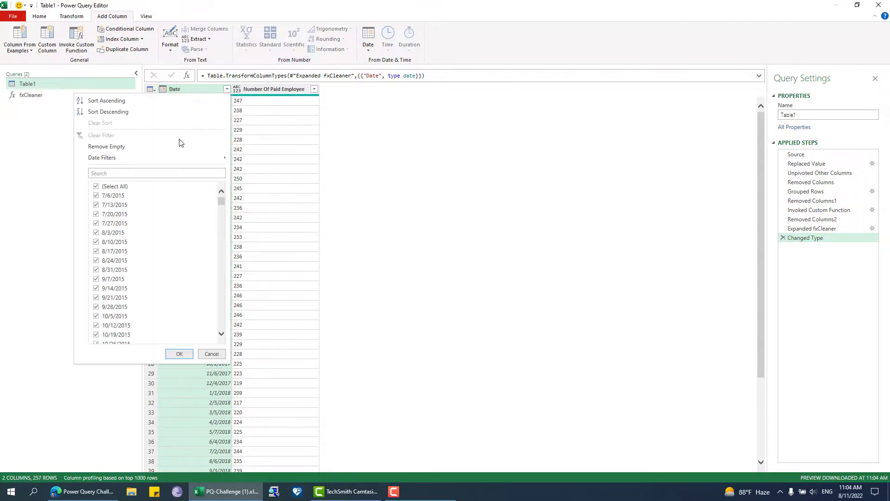
left_click(107, 101)
scroll(299, 268, "down", 15)
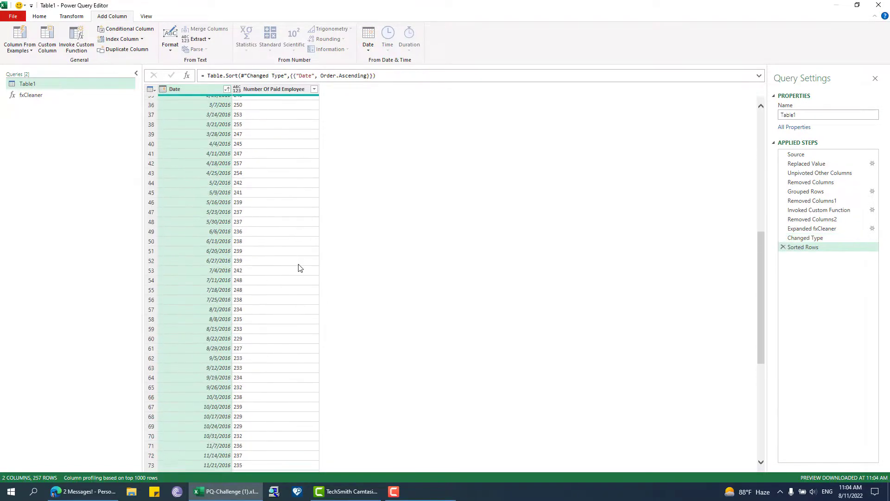
scroll(299, 268, "up", 15)
scroll(299, 267, "down", 20)
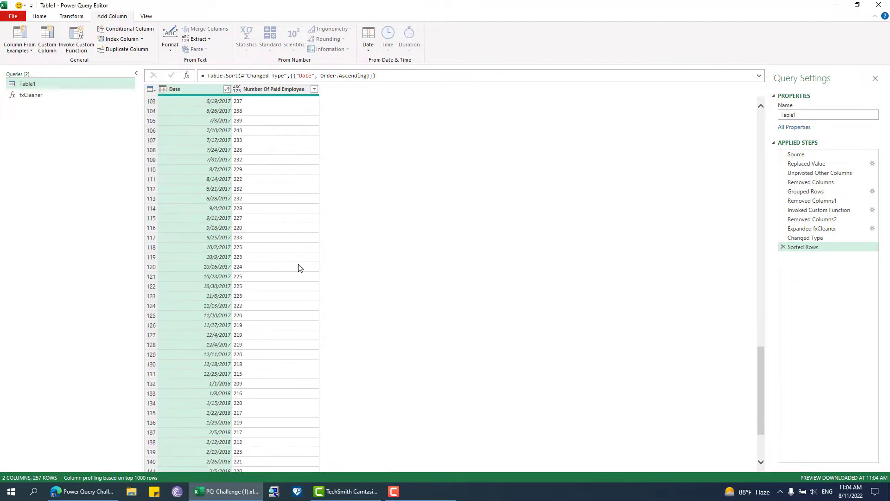
scroll(299, 268, "down", 17)
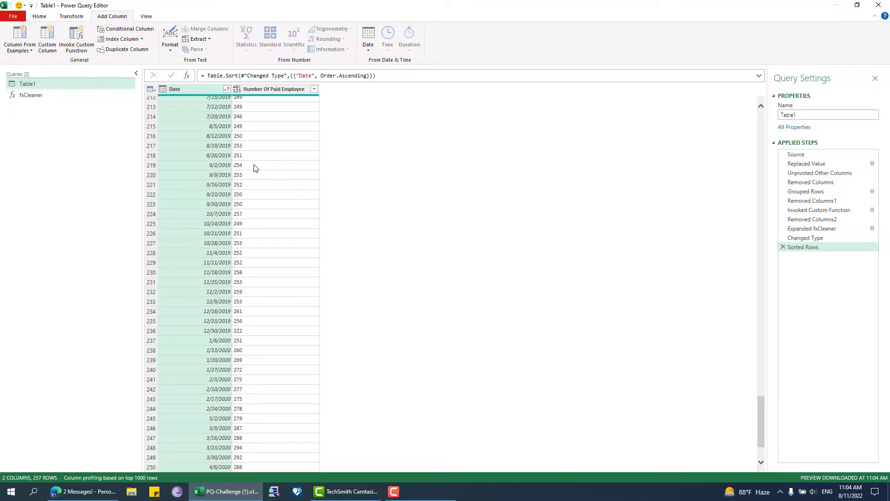
Close the query editor and load the queries into the workbook.
left_click(39, 16)
left_click(13, 48)
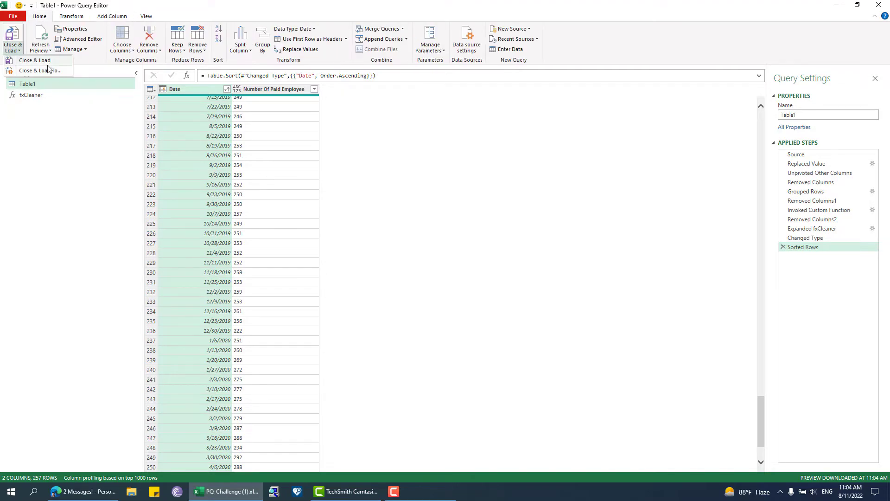